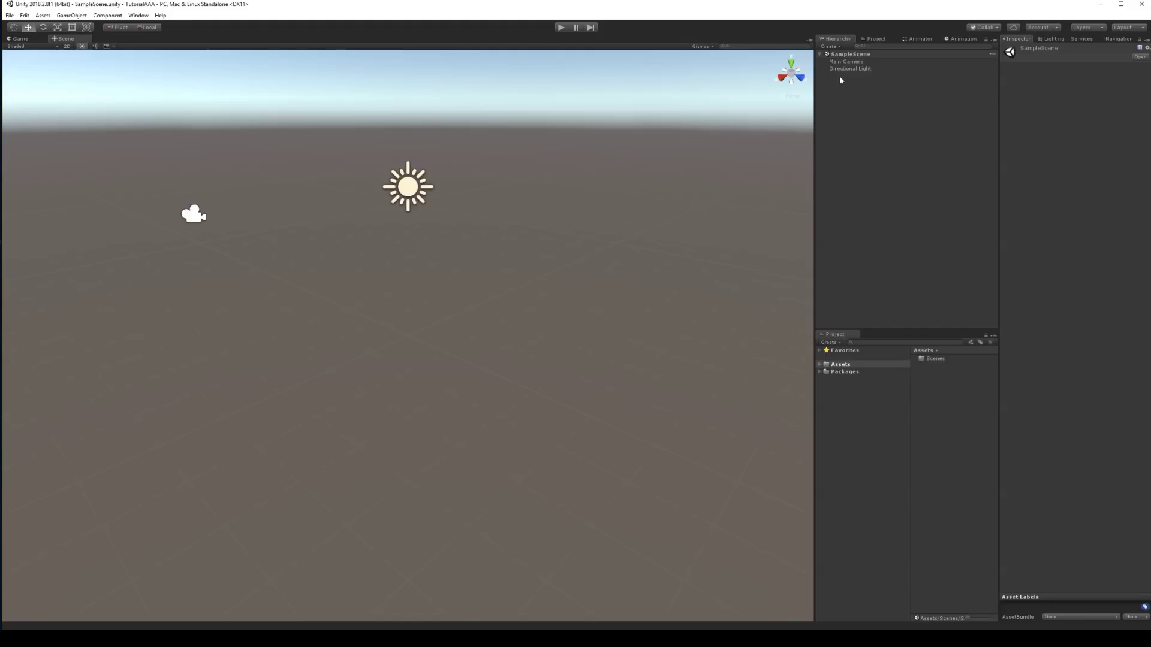
# - Search the in-editor Asset Store for 'The book of dead' and open the Book Of The Dead: Environment page
pyautogui.moveTo(561, 189); pyautogui.dragTo(540, 205, button='right')
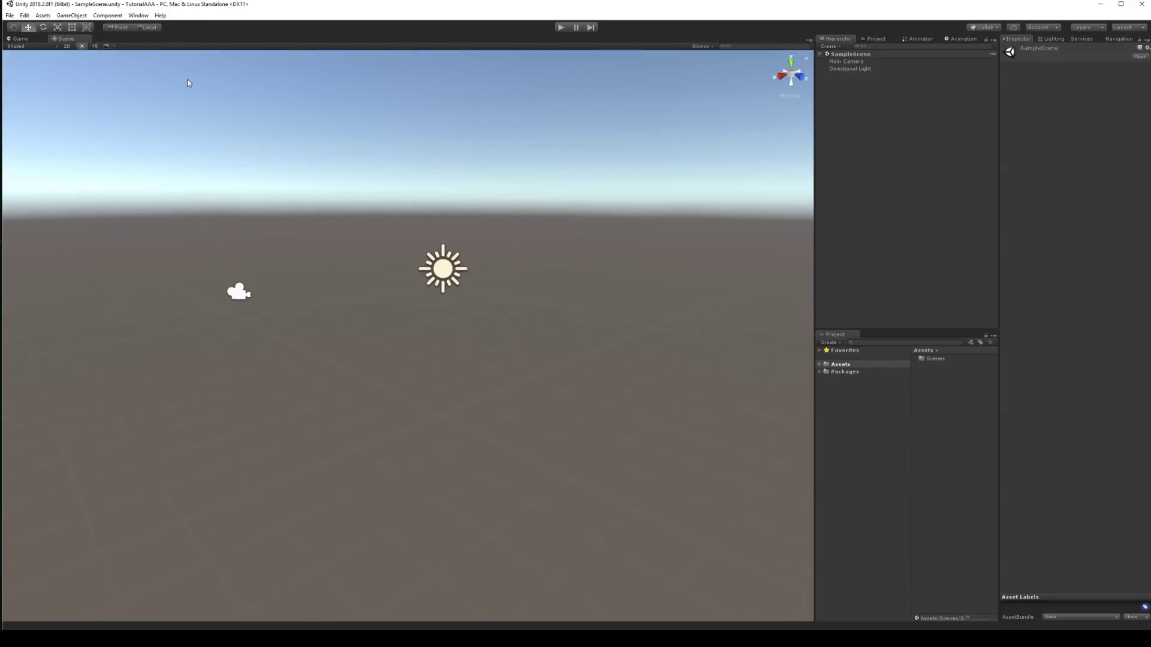
pyautogui.click(141, 16)
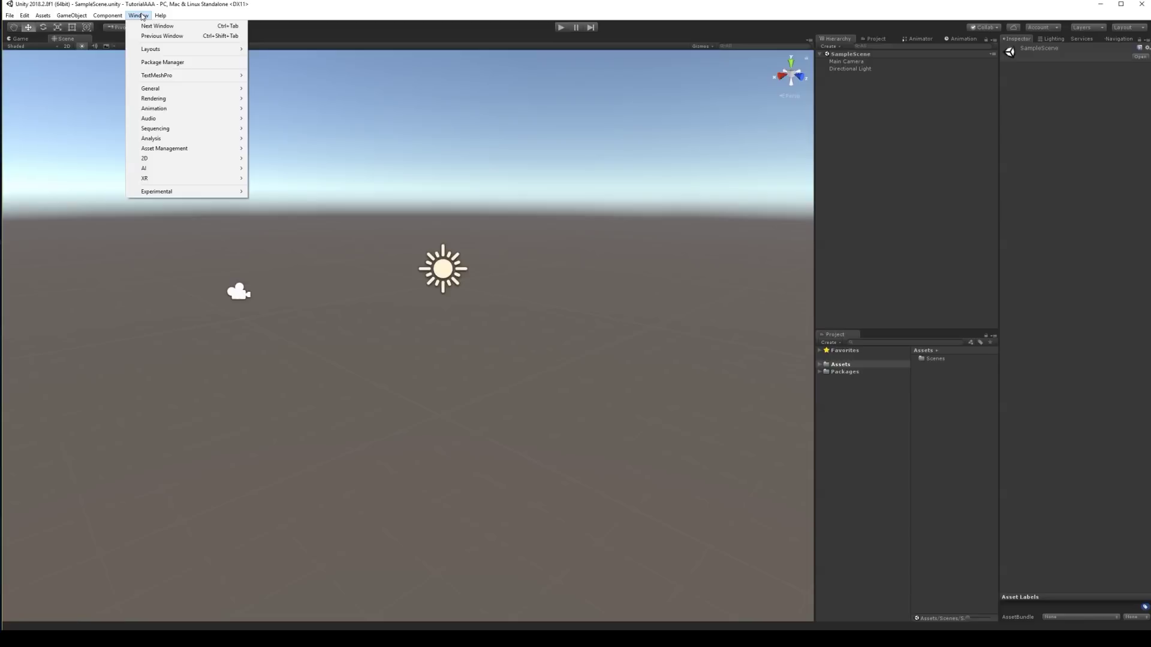
pyautogui.moveTo(179, 88)
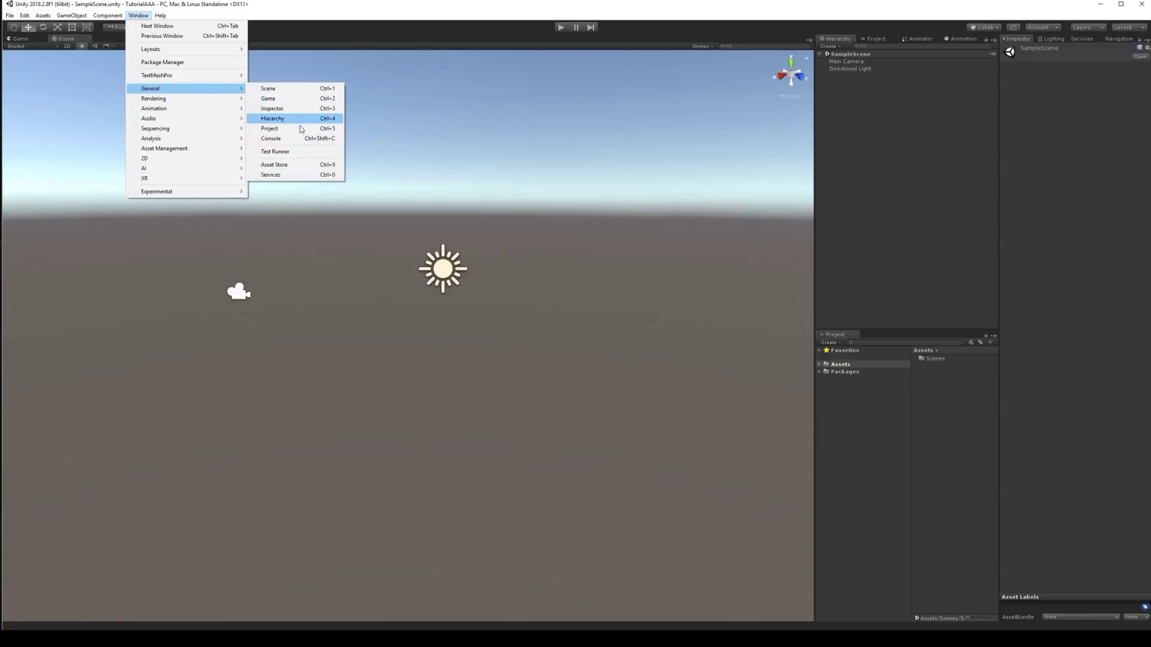
pyautogui.click(298, 164)
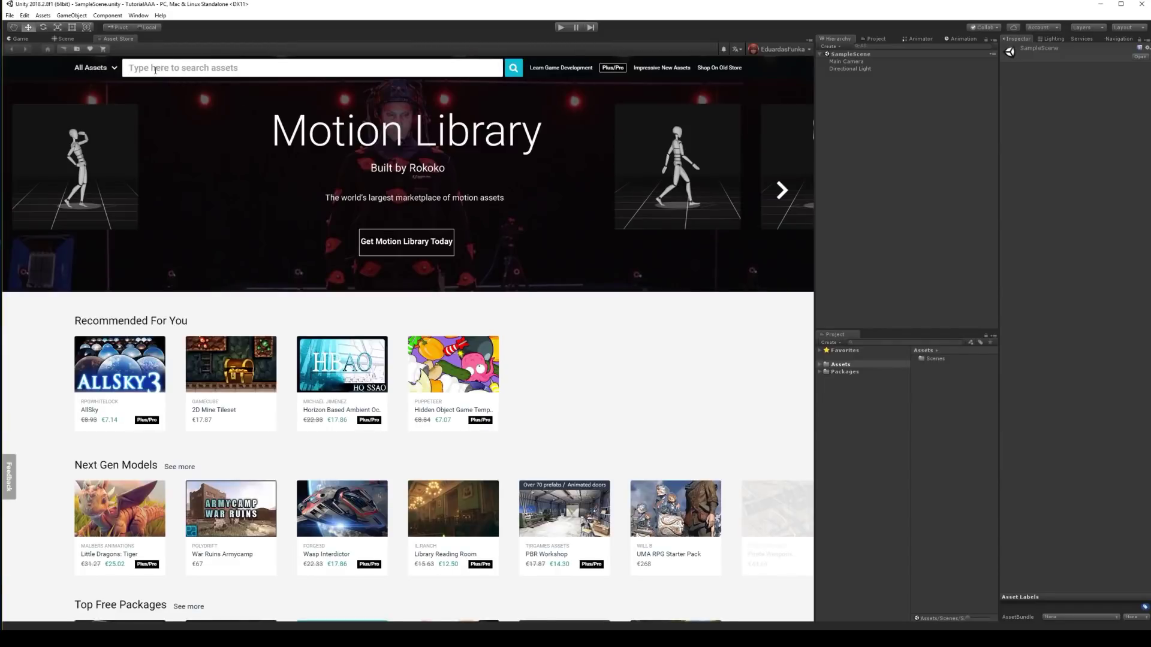
pyautogui.click(155, 69)
pyautogui.write('The bo')
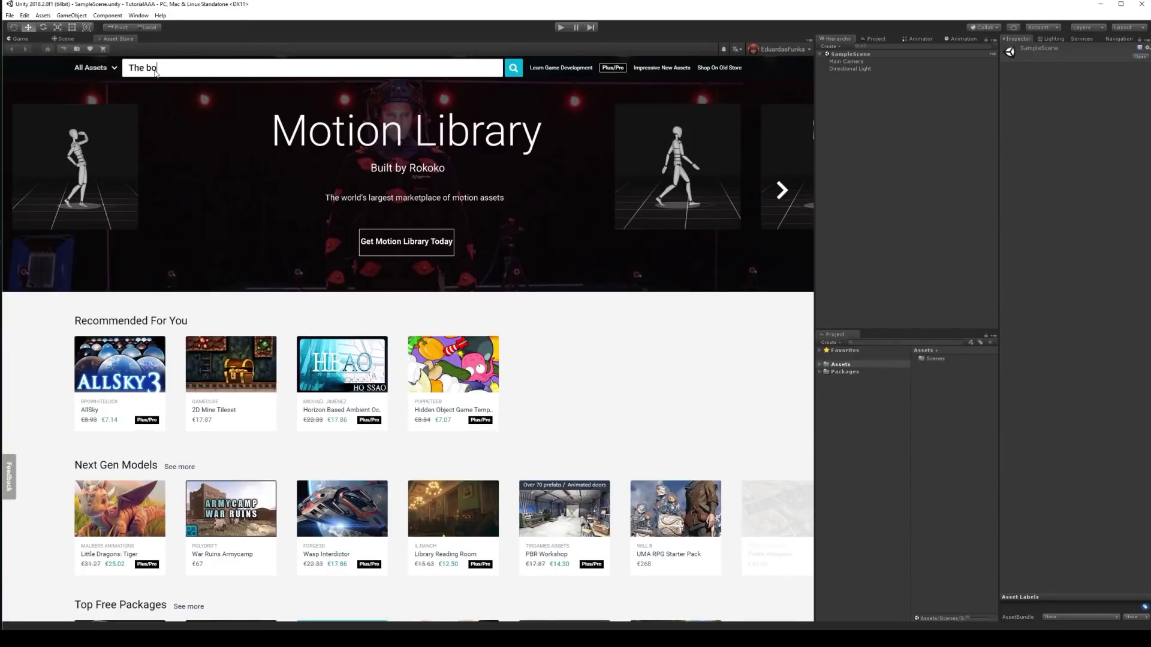
pyautogui.write('ok of dea')
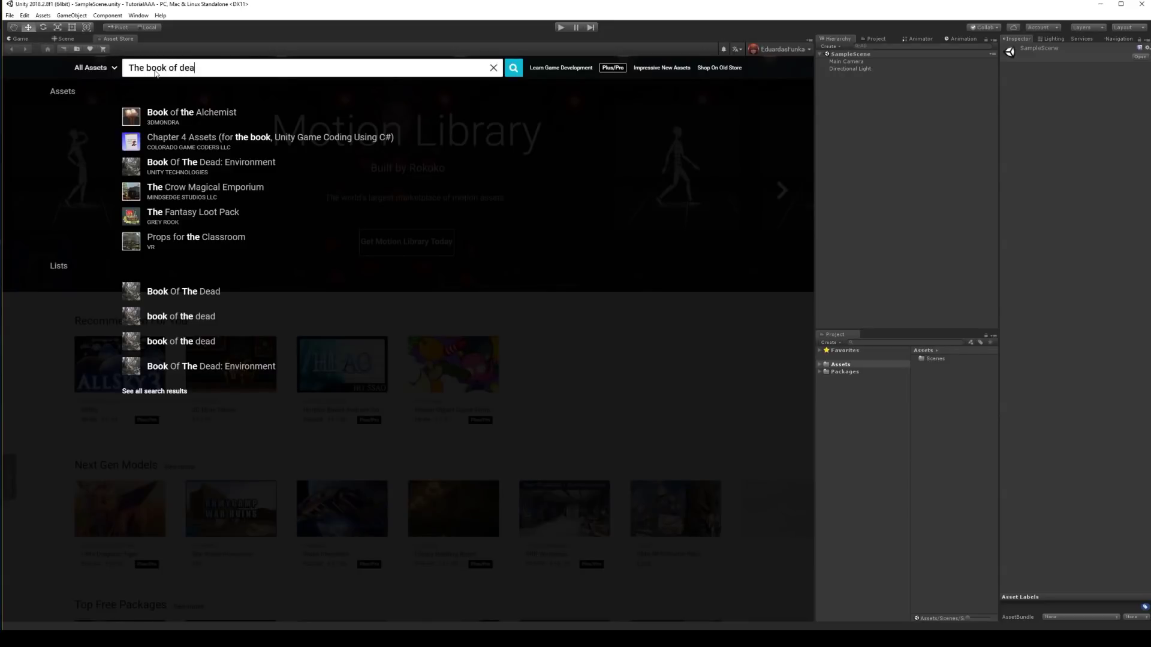
pyautogui.write('d')
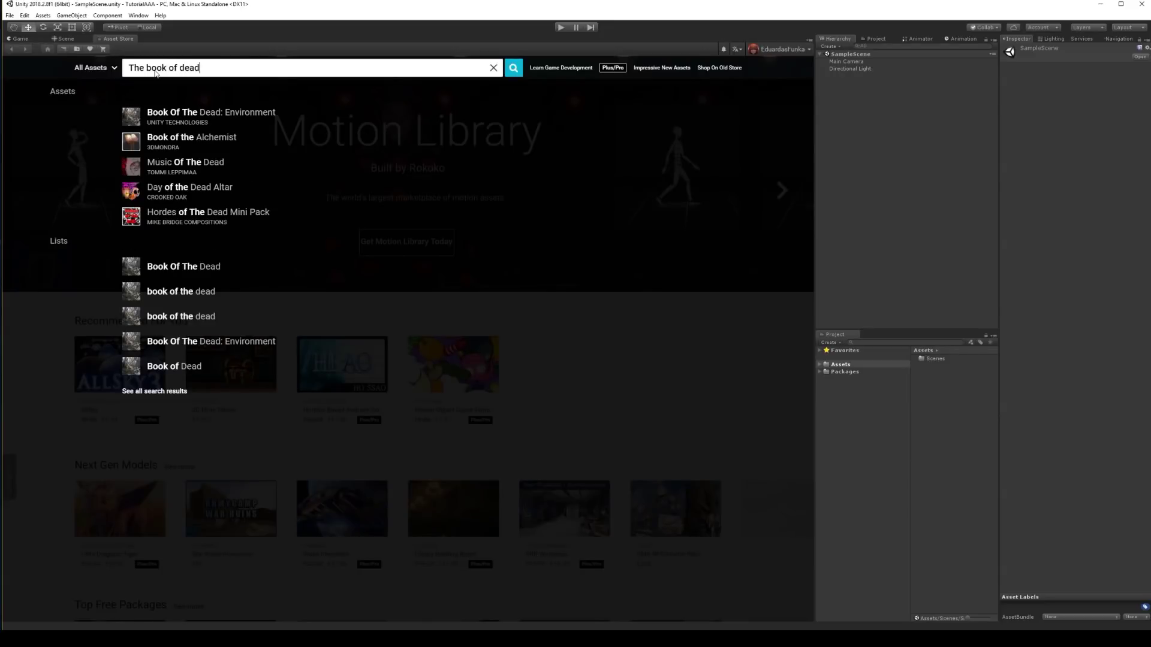
pyautogui.click(225, 115)
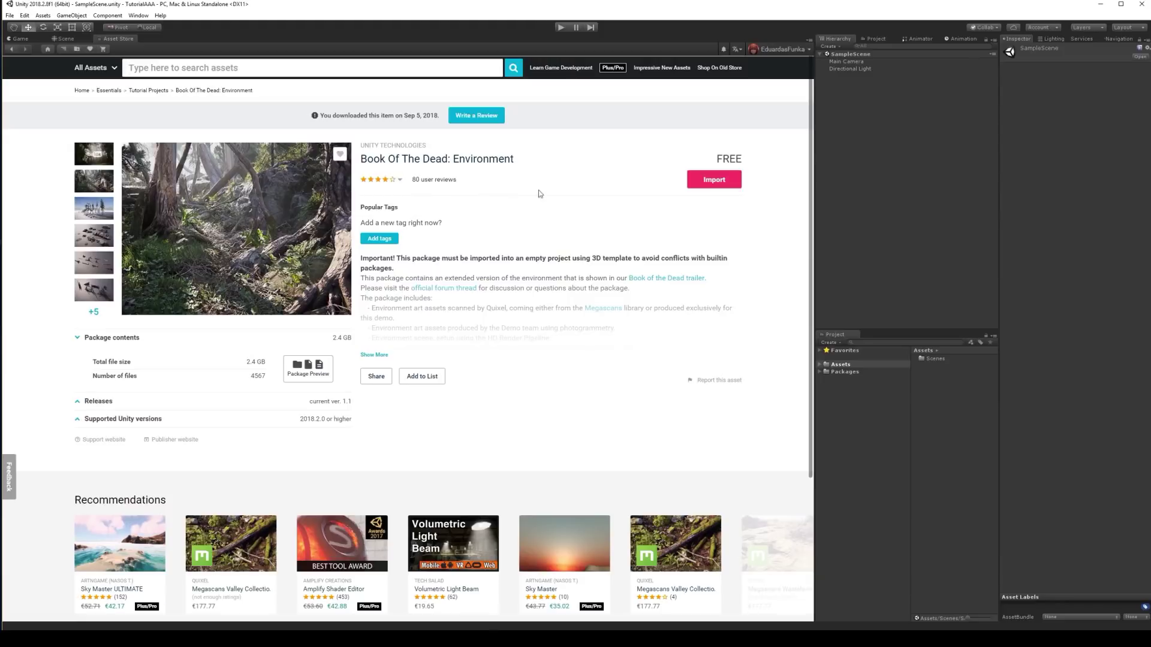
pyautogui.scroll(-5, 577, 195)
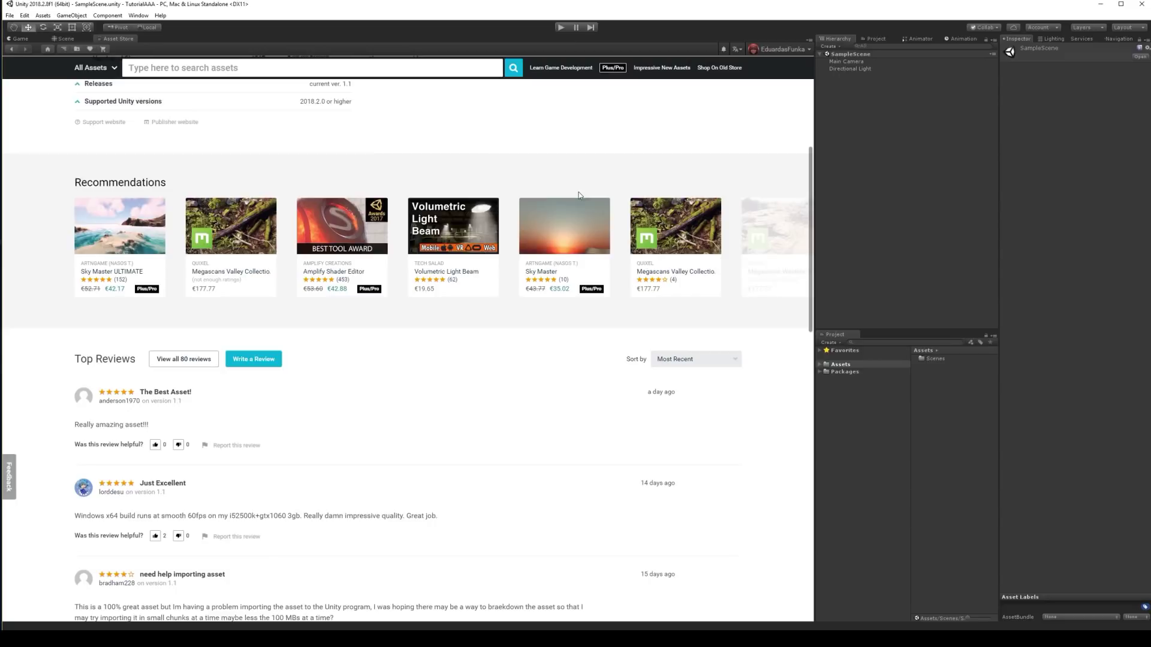
pyautogui.scroll(-4, 587, 280)
pyautogui.scroll(-2, 586, 279)
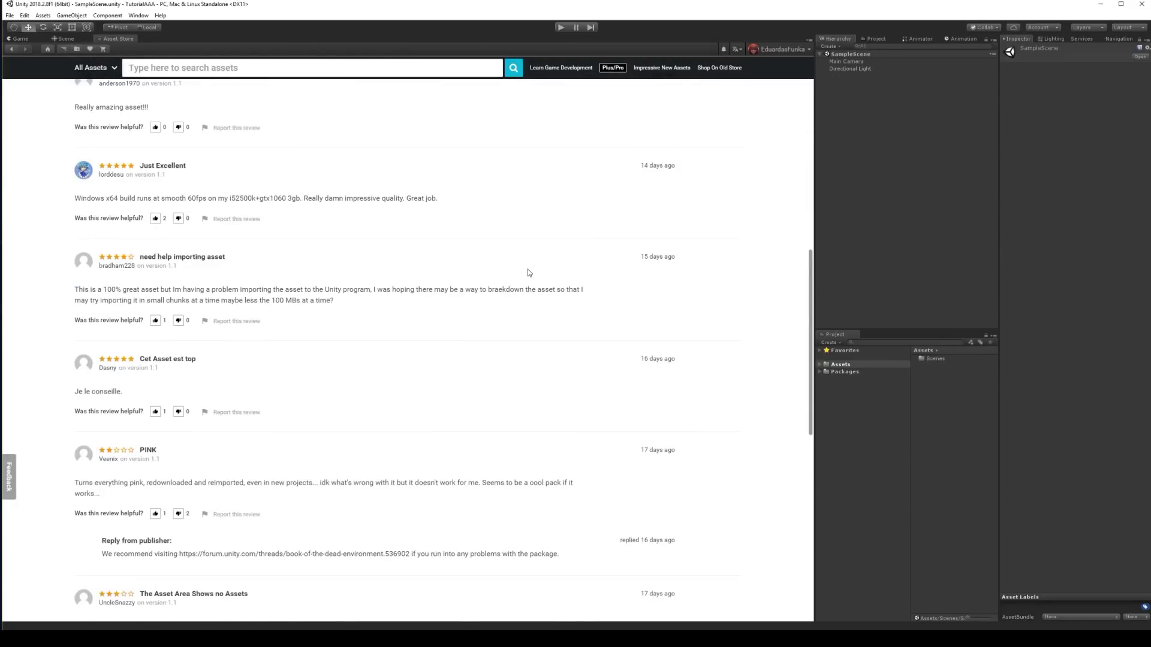
pyautogui.scroll(-2, 527, 269)
pyautogui.scroll(-4, 535, 330)
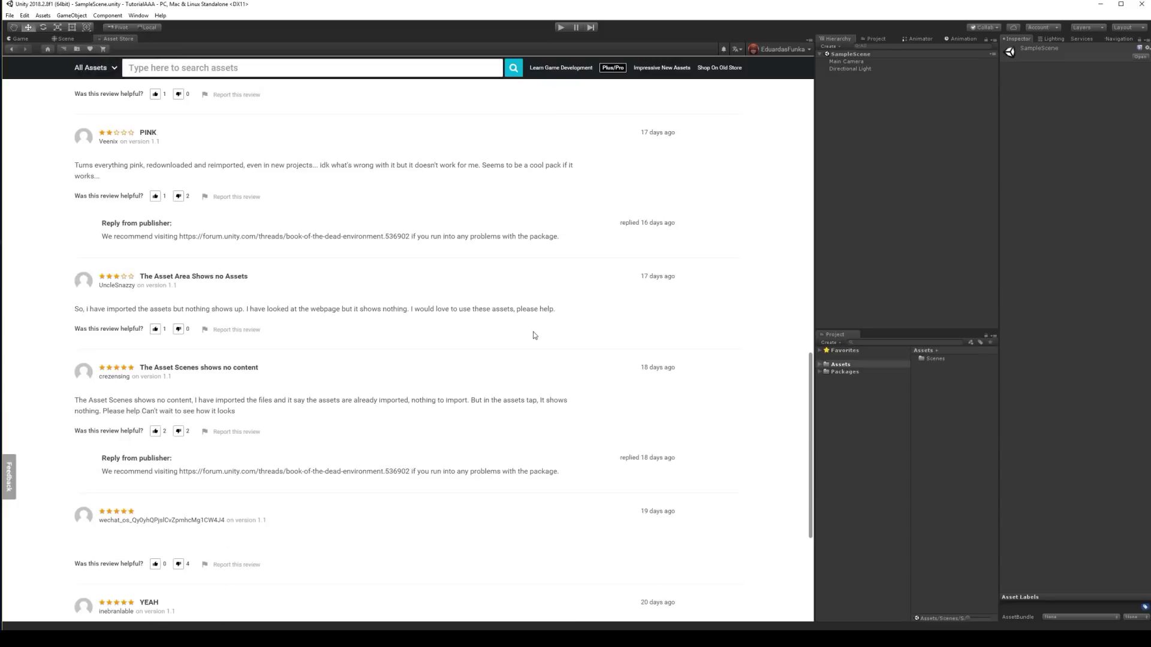
pyautogui.scroll(17, 533, 333)
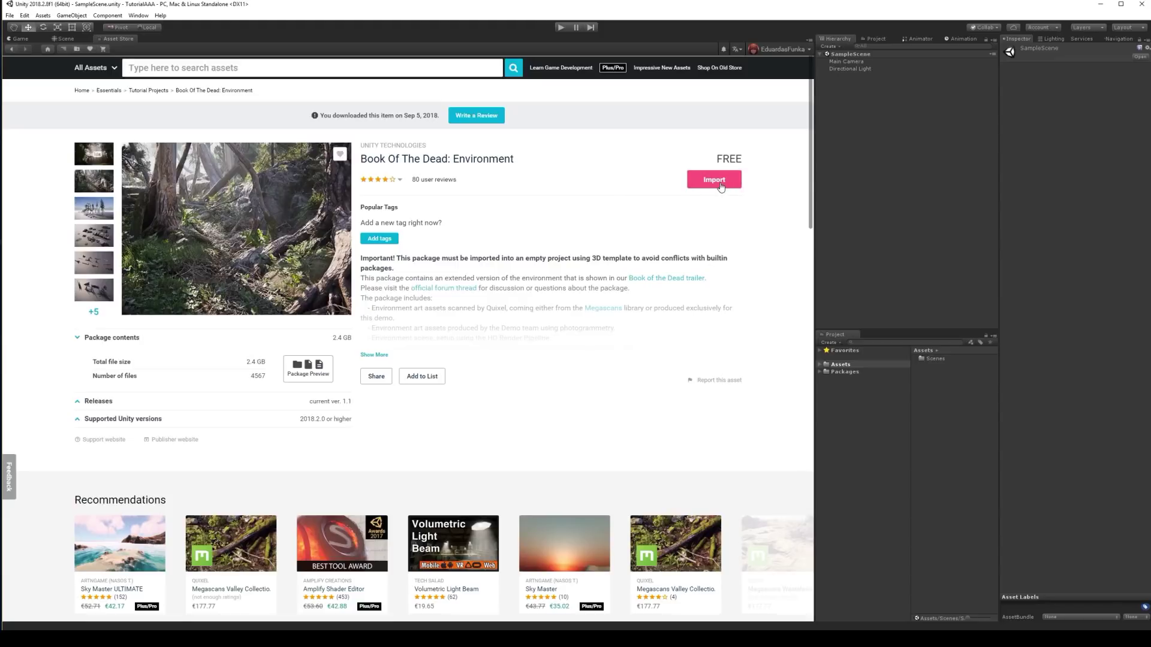
# - Import the Book Of The Dead package over the project settings and load the Forest_EnvironmentSample scene
pyautogui.click(721, 187)
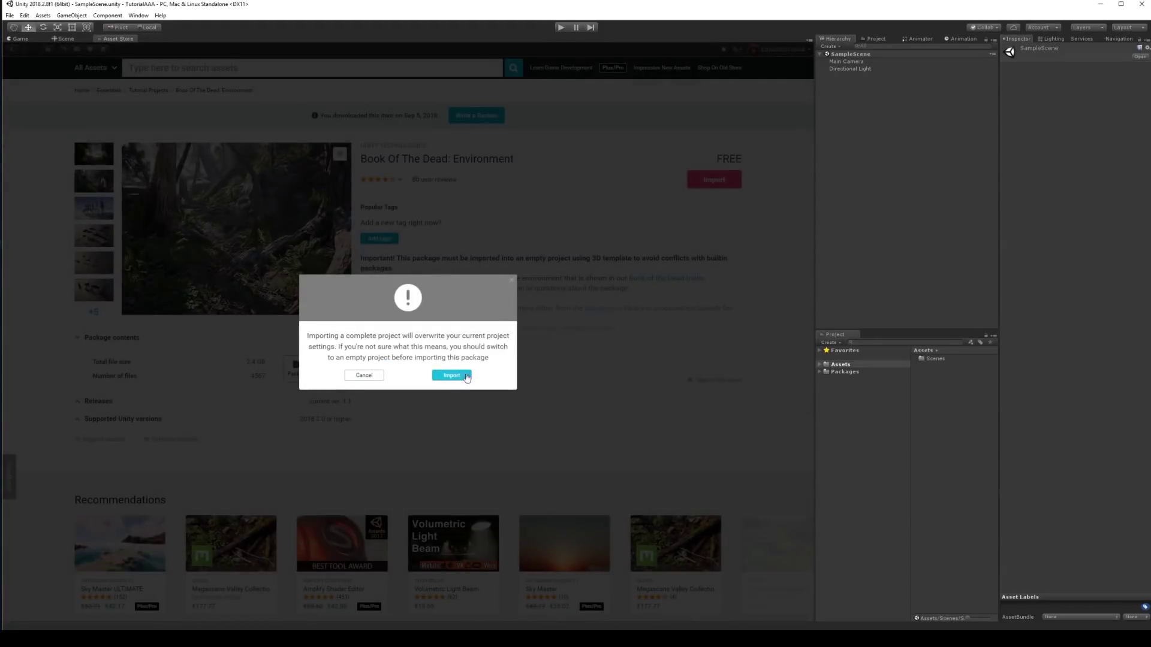
pyautogui.click(452, 376)
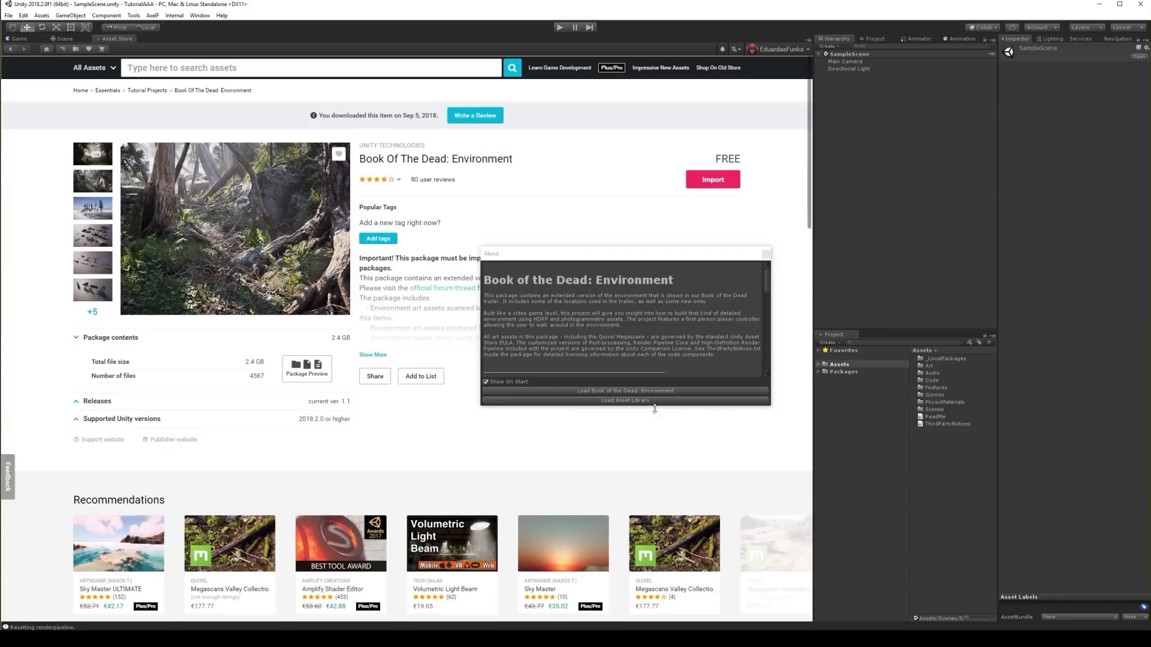
pyautogui.click(609, 393)
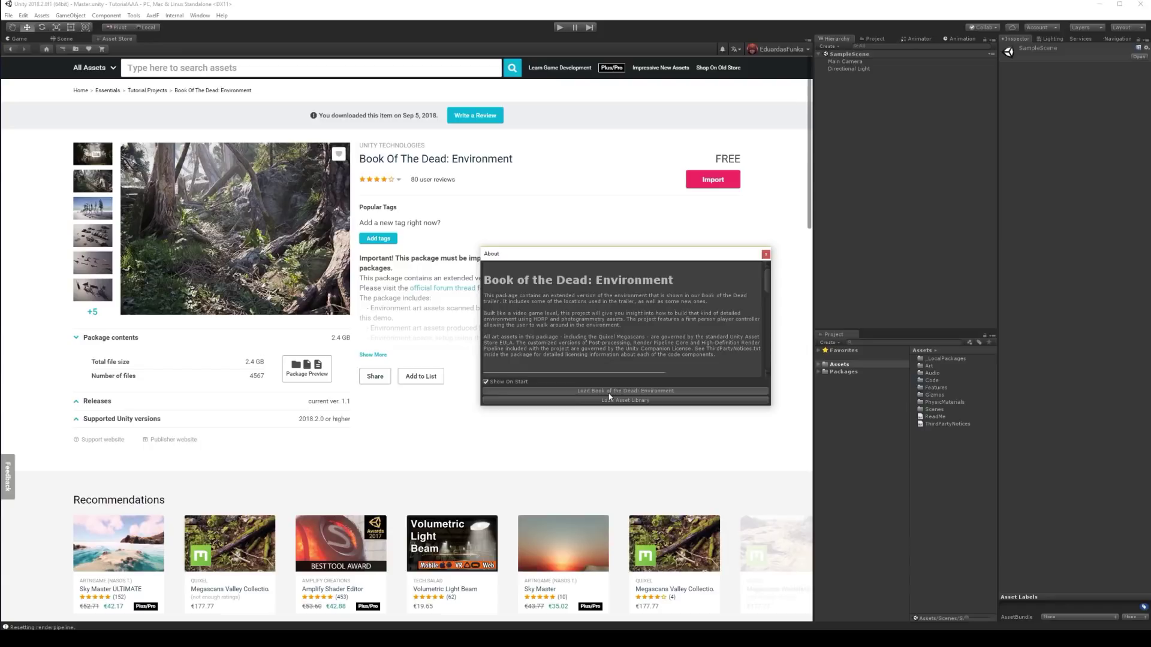
pyautogui.click(609, 391)
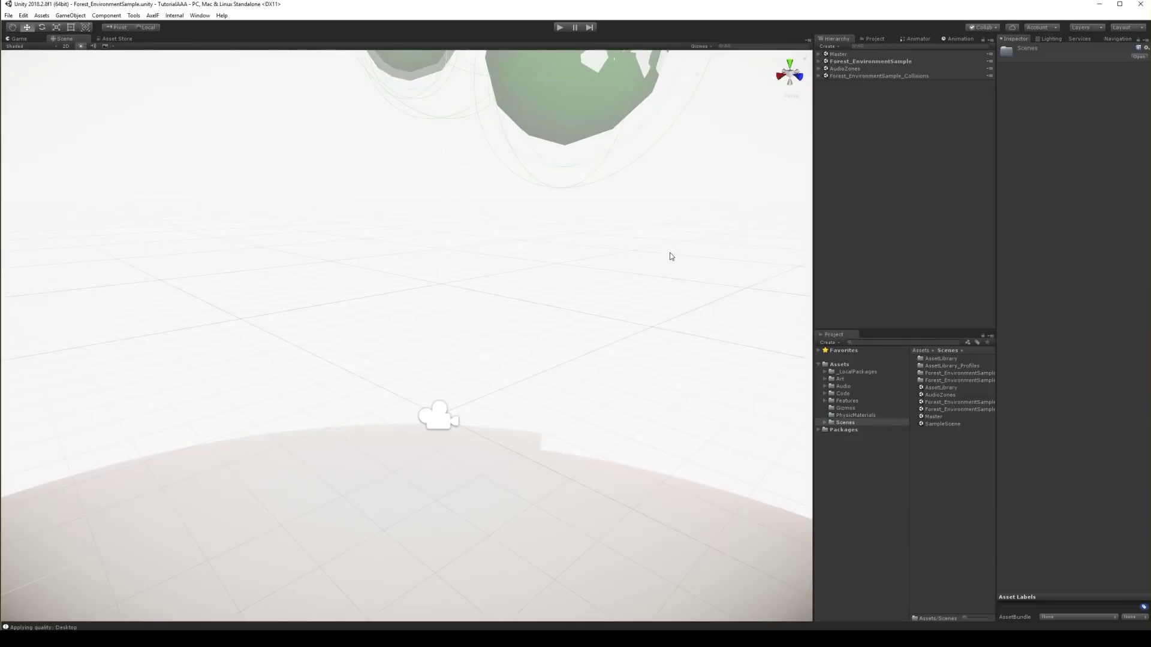
# - Orbit and zoom the Scene view to look over the forest canopy and foggy overview
pyautogui.press('alt')
pyautogui.keyDown('alt'); pyautogui.moveTo(563, 280); pyautogui.dragTo(566, 396); pyautogui.keyUp('alt')
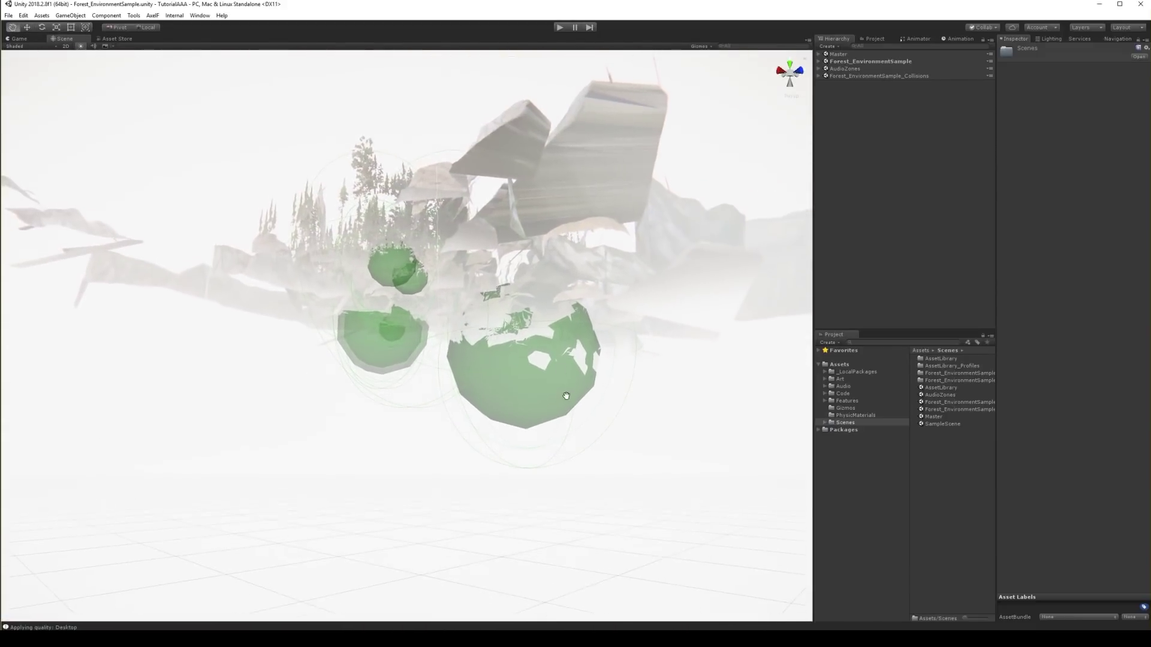
pyautogui.keyDown('alt'); pyautogui.moveTo(451, 286); pyautogui.dragTo(440, 243); pyautogui.keyUp('alt')
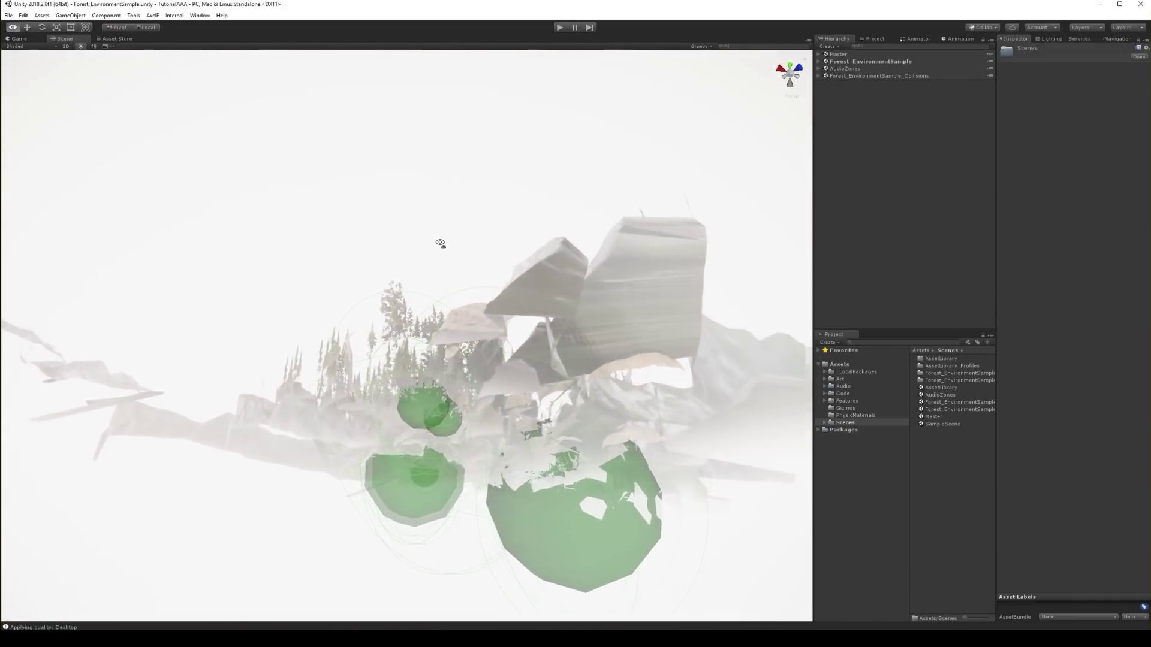
pyautogui.scroll(10, 457, 221)
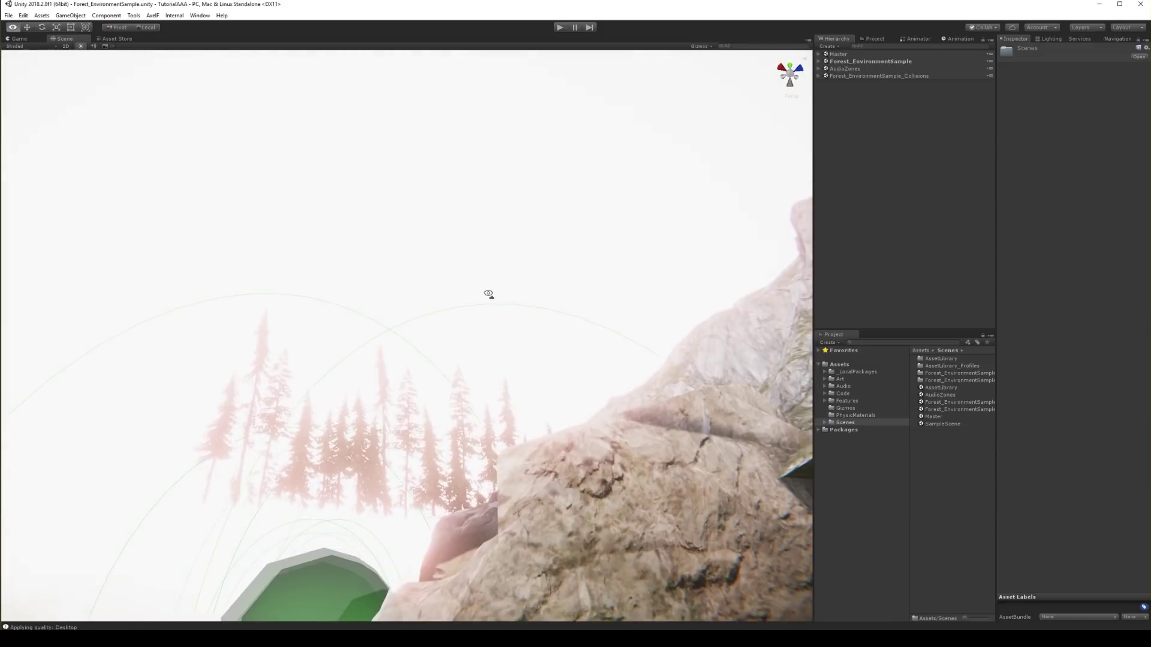
pyautogui.scroll(5, 488, 294)
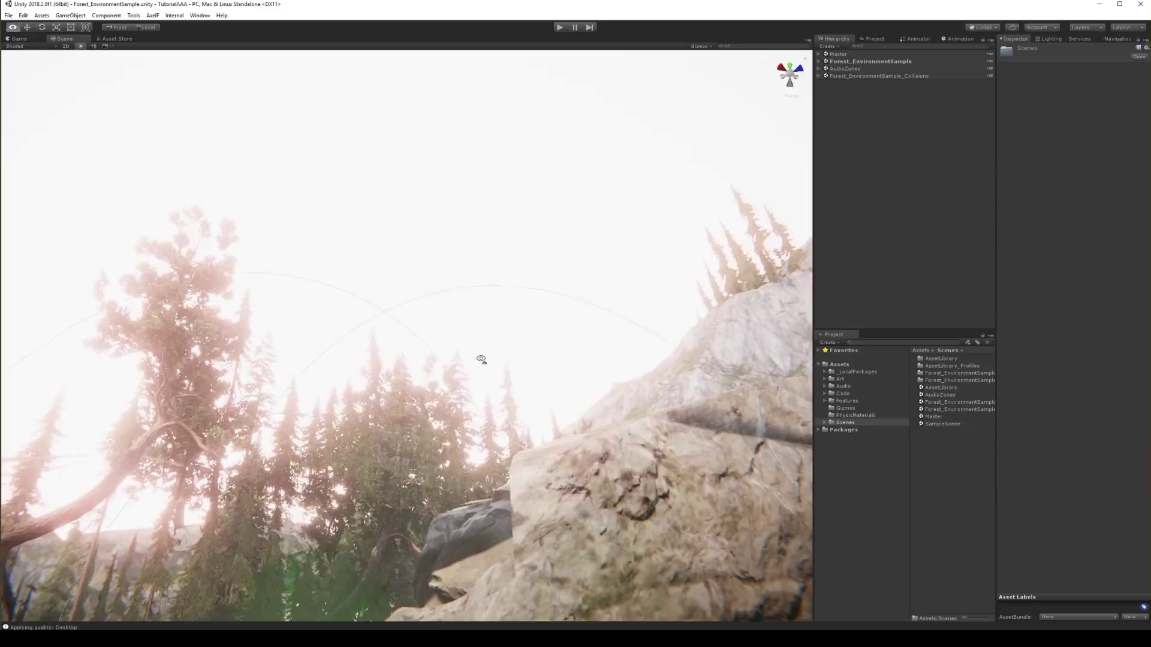
pyautogui.scroll(-15, 482, 360)
pyautogui.moveTo(483, 360); pyautogui.dragTo(560, 342, button='right')
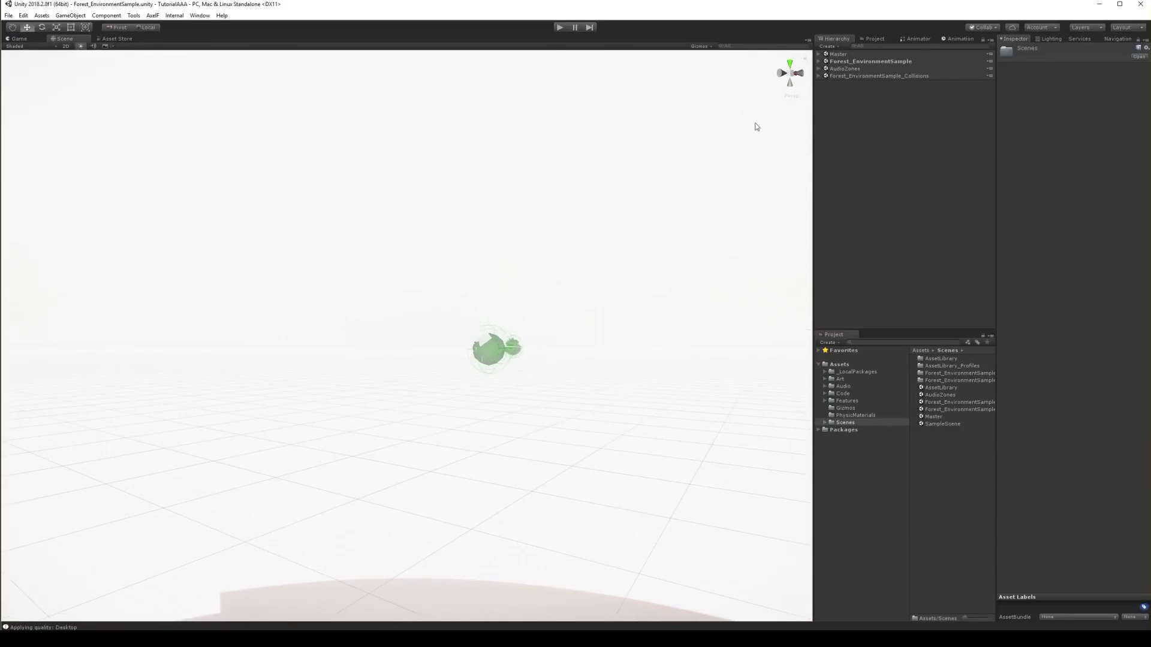
# - Expand Forest_EnvironmentSample's _Gameplay group and select the GameController object
pyautogui.click(819, 61)
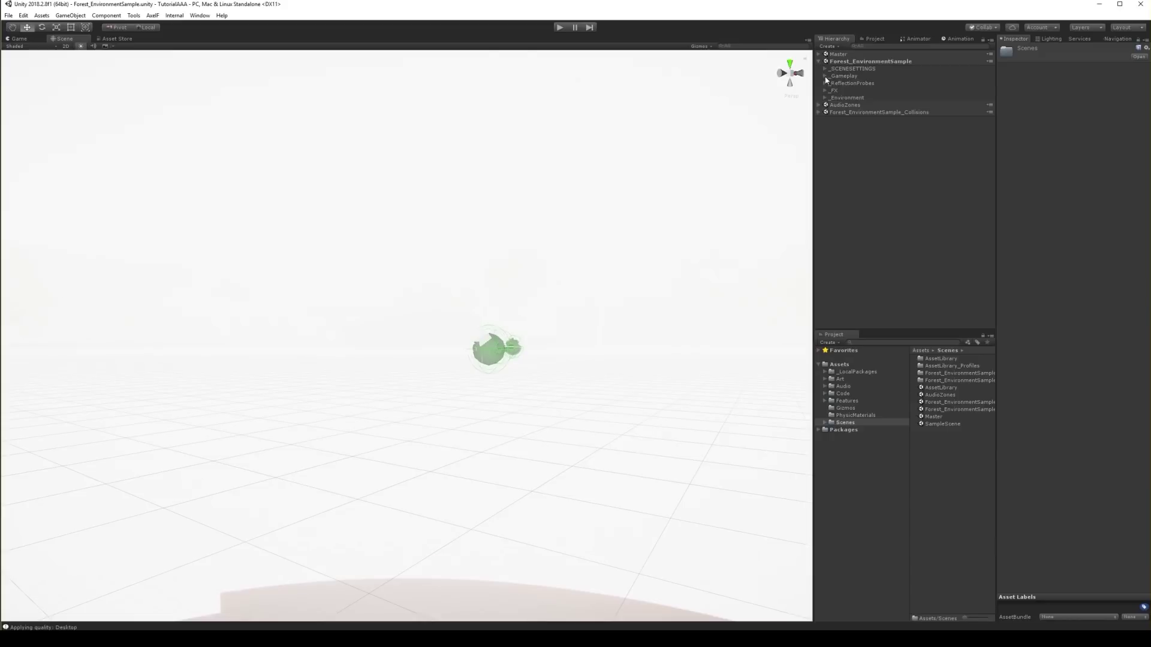
pyautogui.click(825, 76)
pyautogui.click(861, 90)
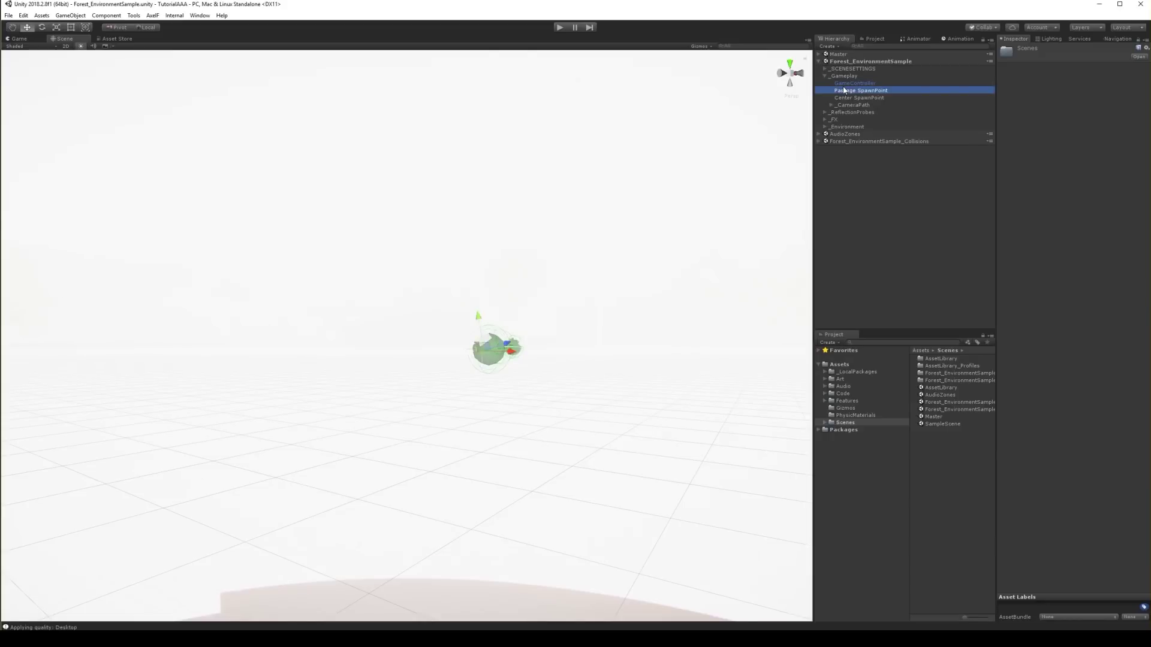
pyautogui.click(845, 84)
# - Fly the scene camera forward into the trees and bring up the scene's Lighting settings
pyautogui.moveTo(565, 233); pyautogui.dragTo(554, 182, button='right')
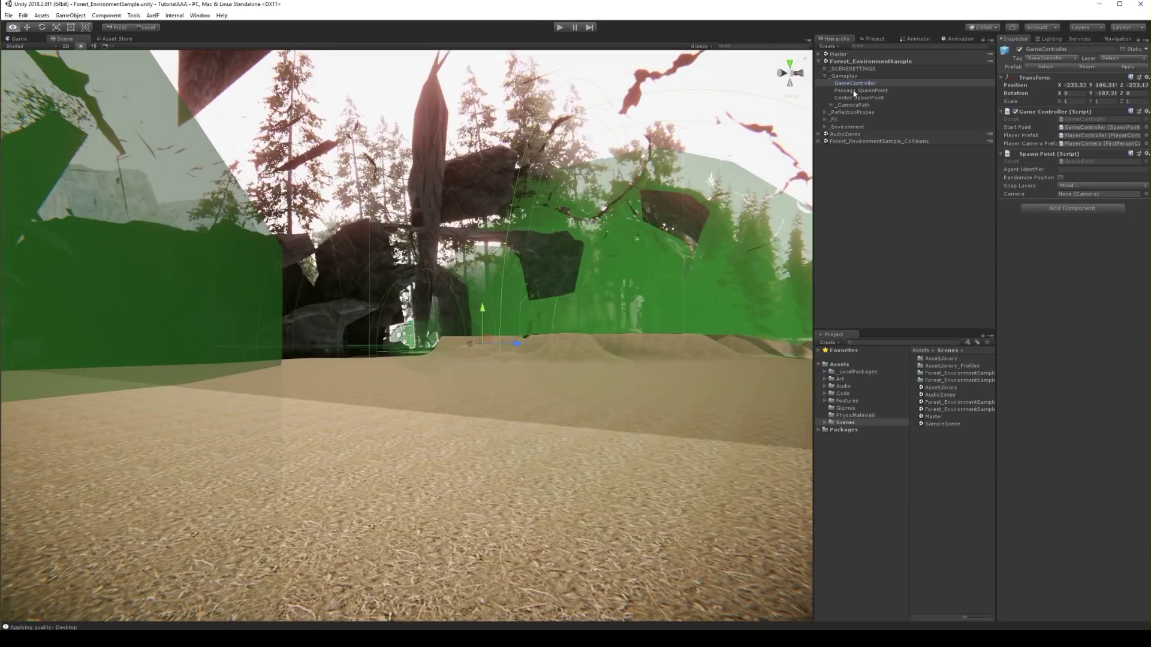
pyautogui.moveTo(540, 270); pyautogui.dragTo(777, 264, button='right')
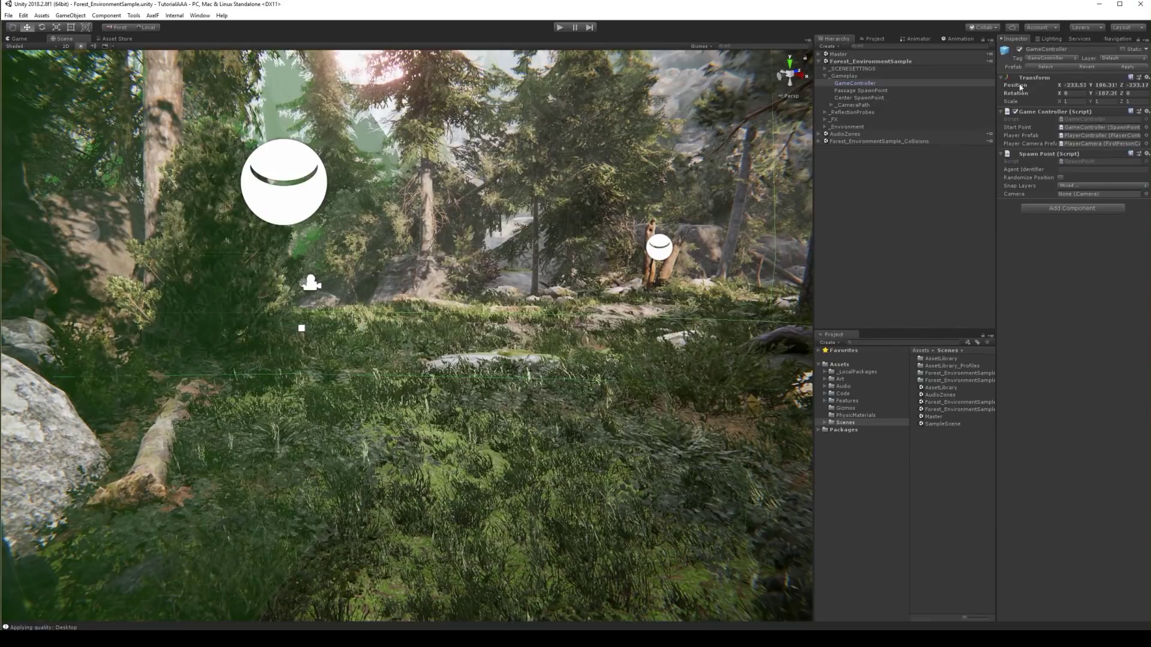
pyautogui.click(1049, 40)
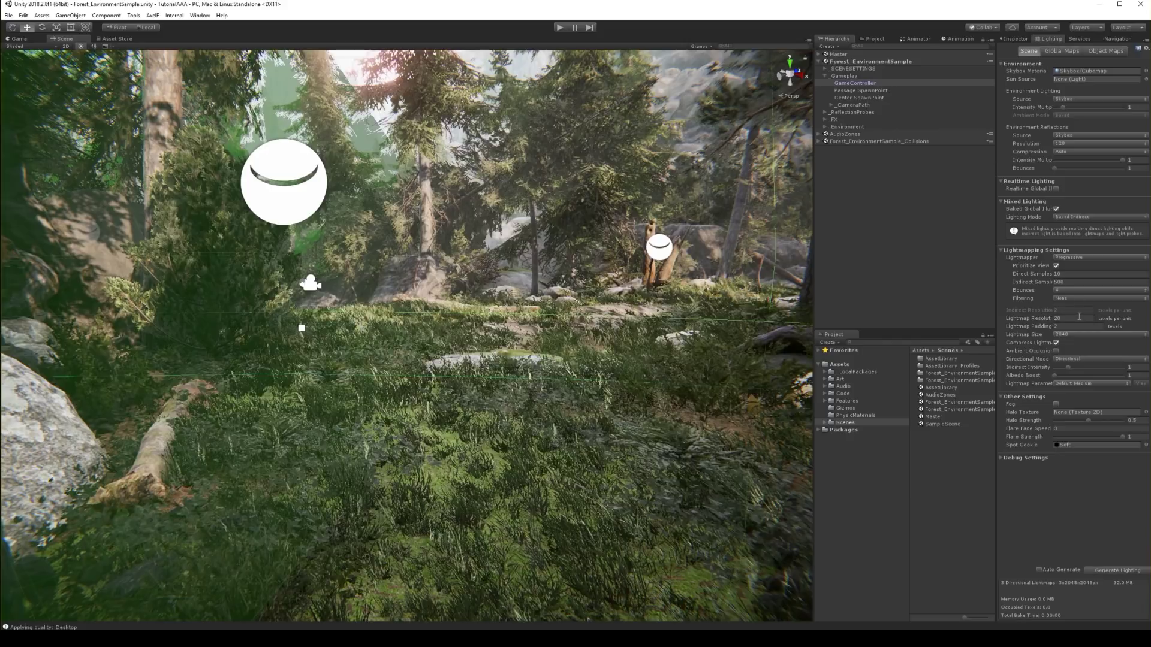
# - Review the five 2048x2048 Global Maps lightmaps and locate their assets in the Project
pyautogui.click(1065, 51)
pyautogui.click(1030, 195)
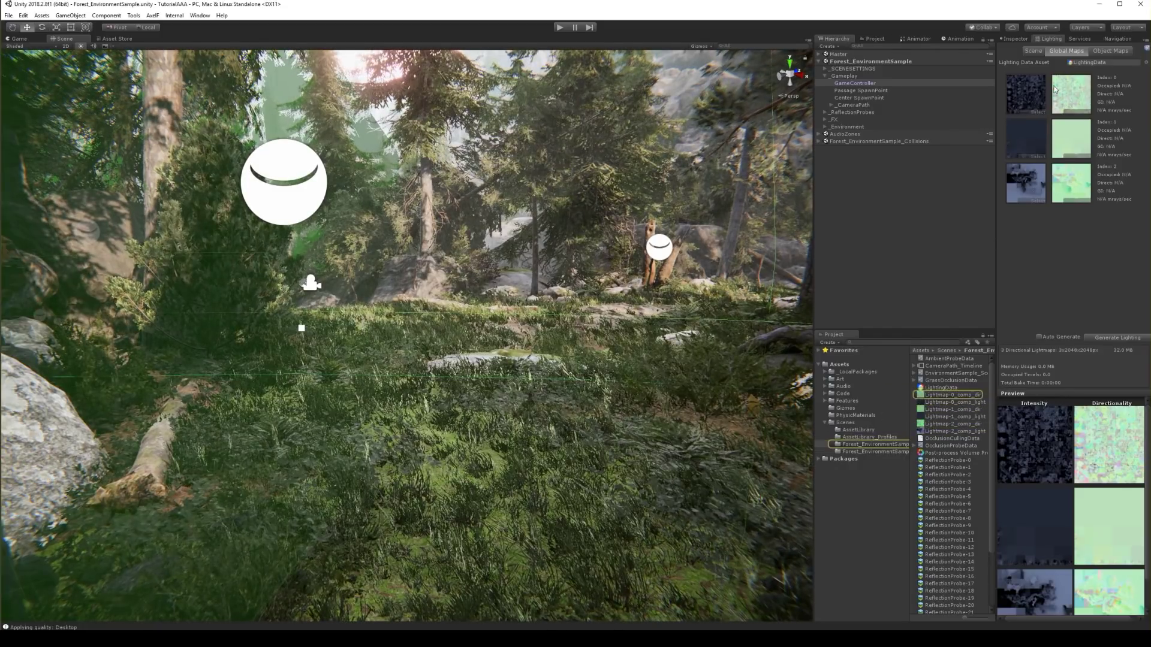
pyautogui.click(1057, 91)
pyautogui.moveTo(804, 251); pyautogui.dragTo(180, 274, button='right')
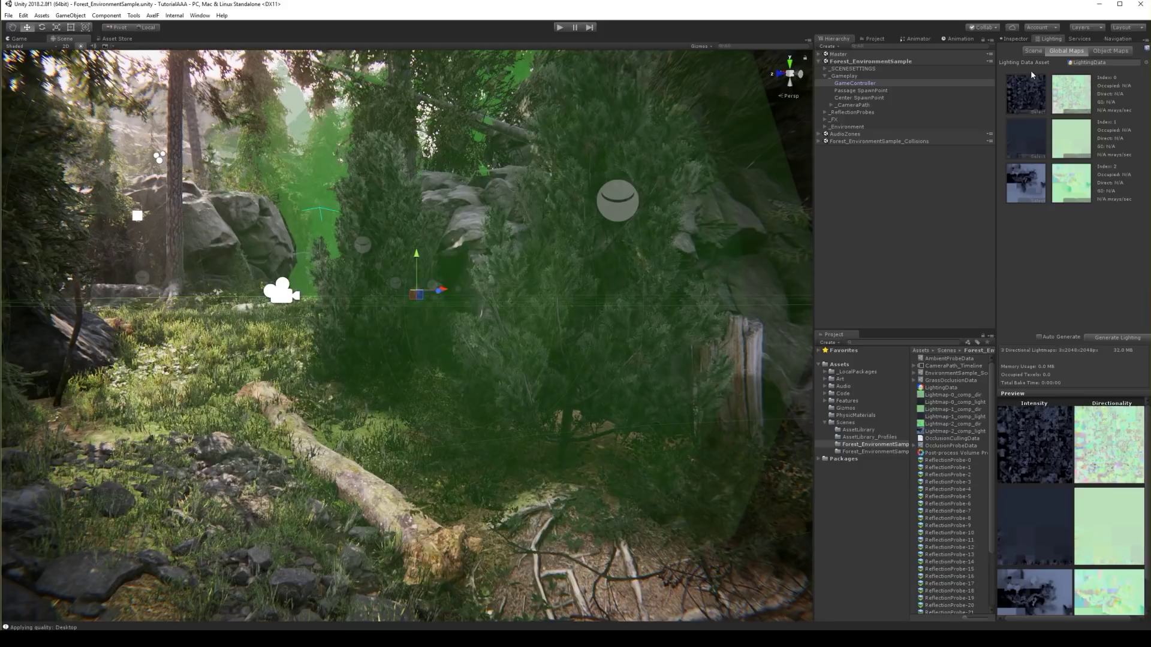
pyautogui.click(1035, 53)
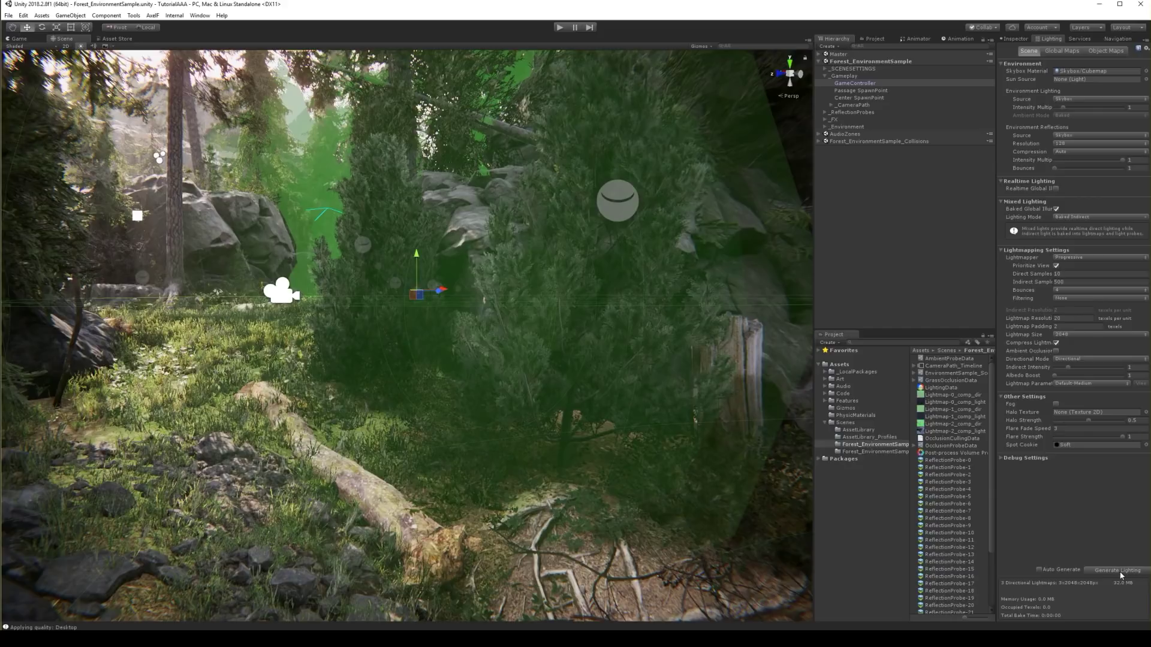
pyautogui.keyDown('alt'); pyautogui.moveTo(531, 385); pyautogui.dragTo(722, 382); pyautogui.keyUp('alt')
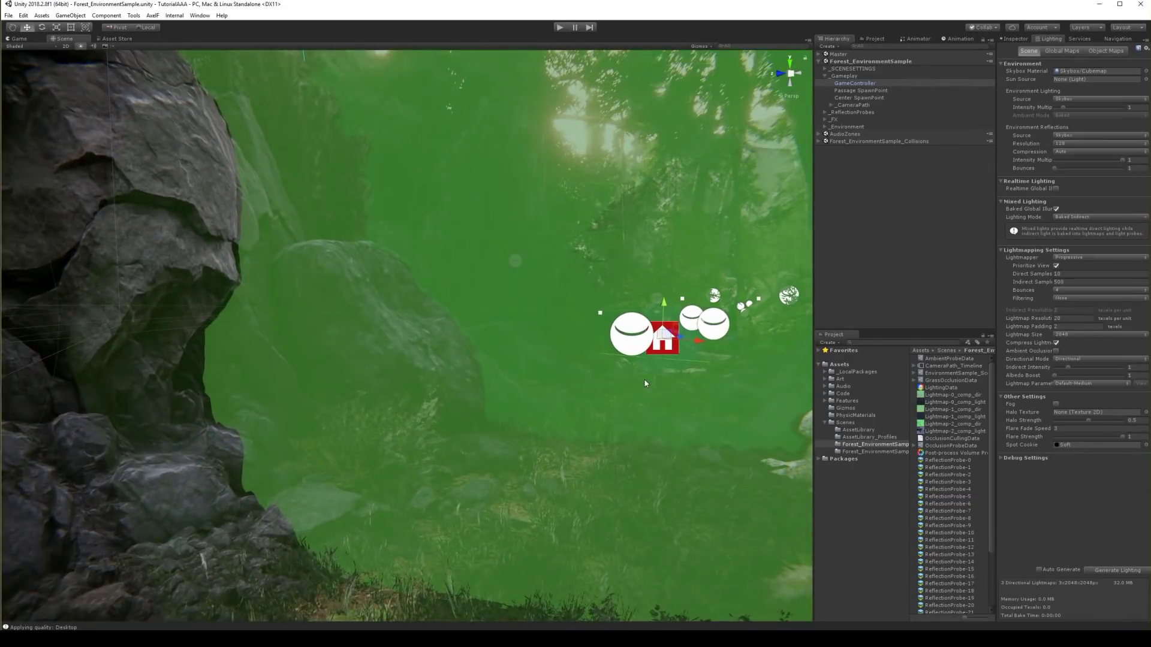
# - Orbit from the green volume toward the sunlit trees, then enter Play mode
pyautogui.keyDown('alt'); pyautogui.moveTo(645, 384); pyautogui.dragTo(381, 347); pyautogui.keyUp('alt')
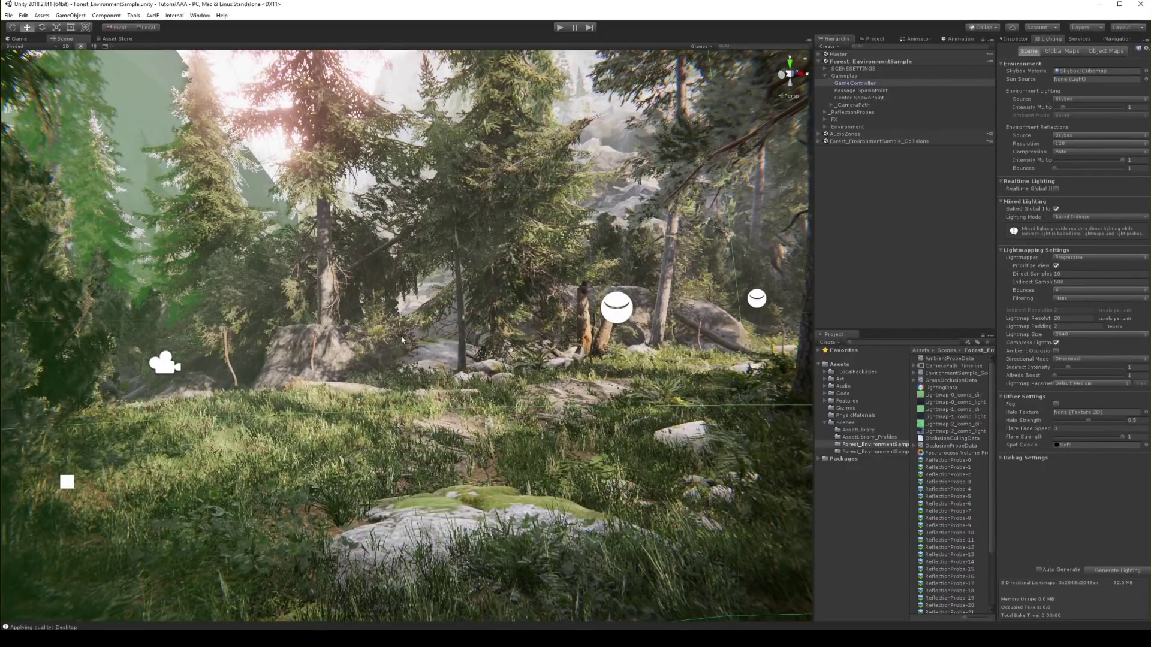
pyautogui.keyDown('alt'); pyautogui.moveTo(470, 341); pyautogui.dragTo(451, 339); pyautogui.keyUp('alt')
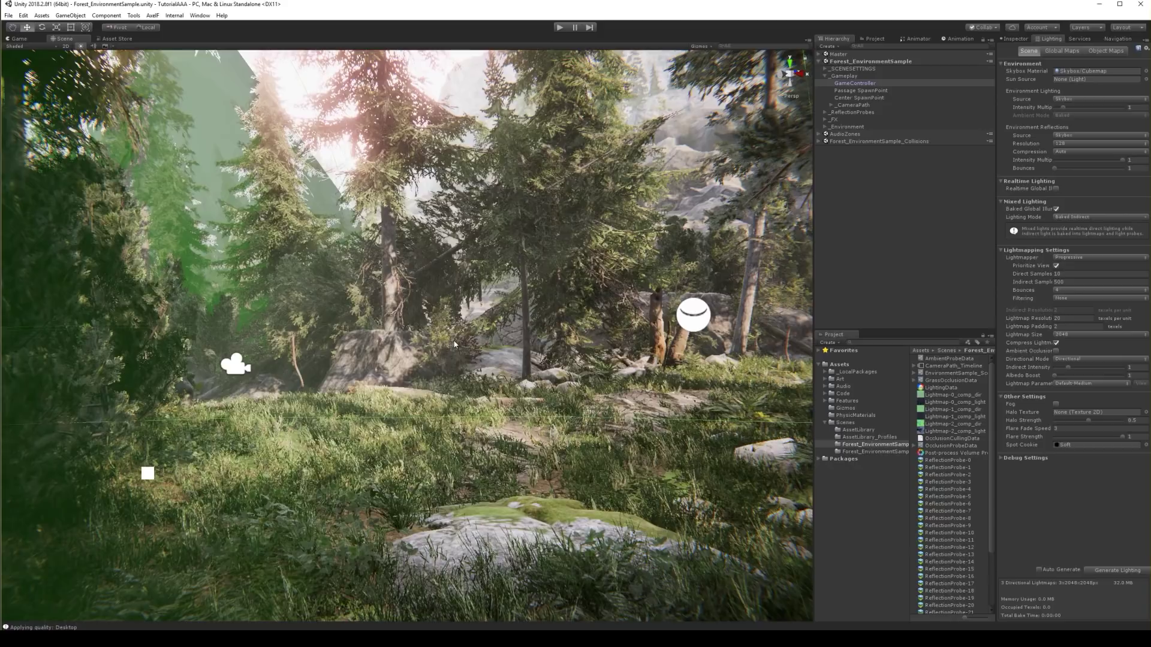
pyautogui.keyDown('alt'); pyautogui.moveTo(451, 340); pyautogui.dragTo(470, 341); pyautogui.keyUp('alt')
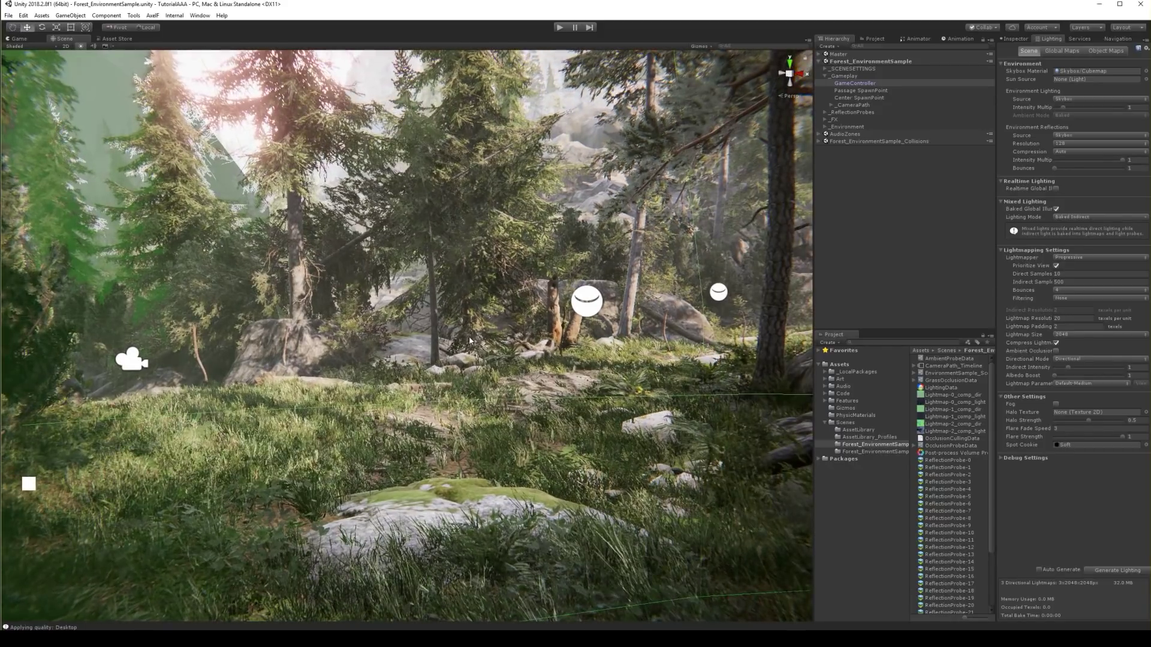
pyautogui.click(559, 27)
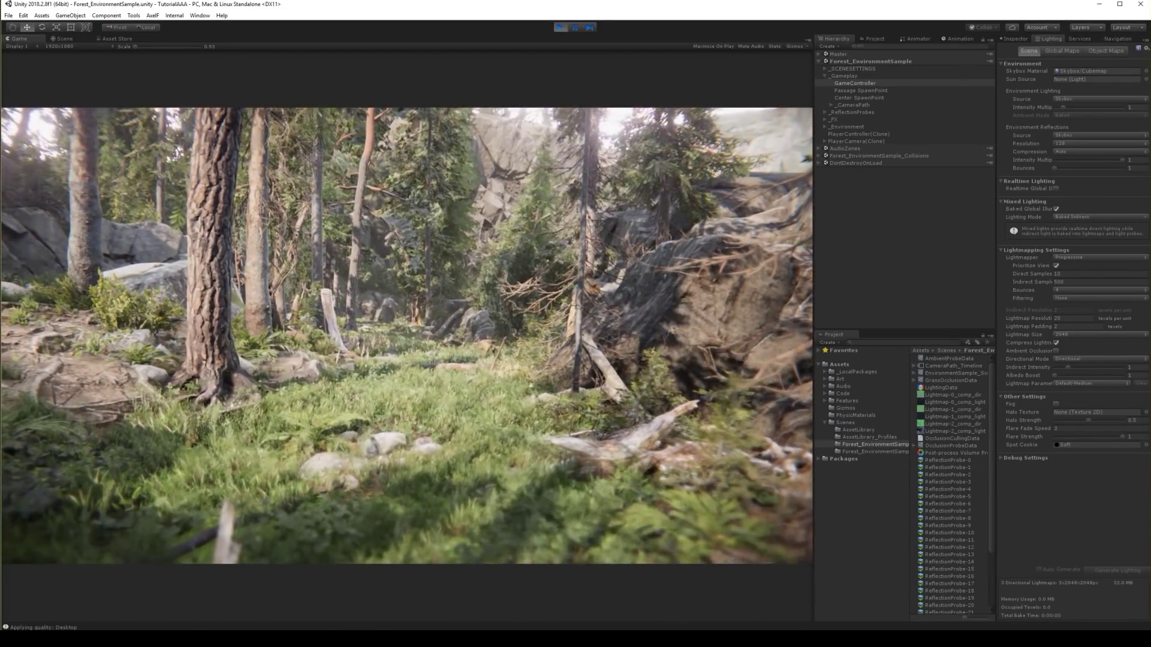
# - Stop Play mode with Ctrl+P after walking through the forest
pyautogui.press('alt')
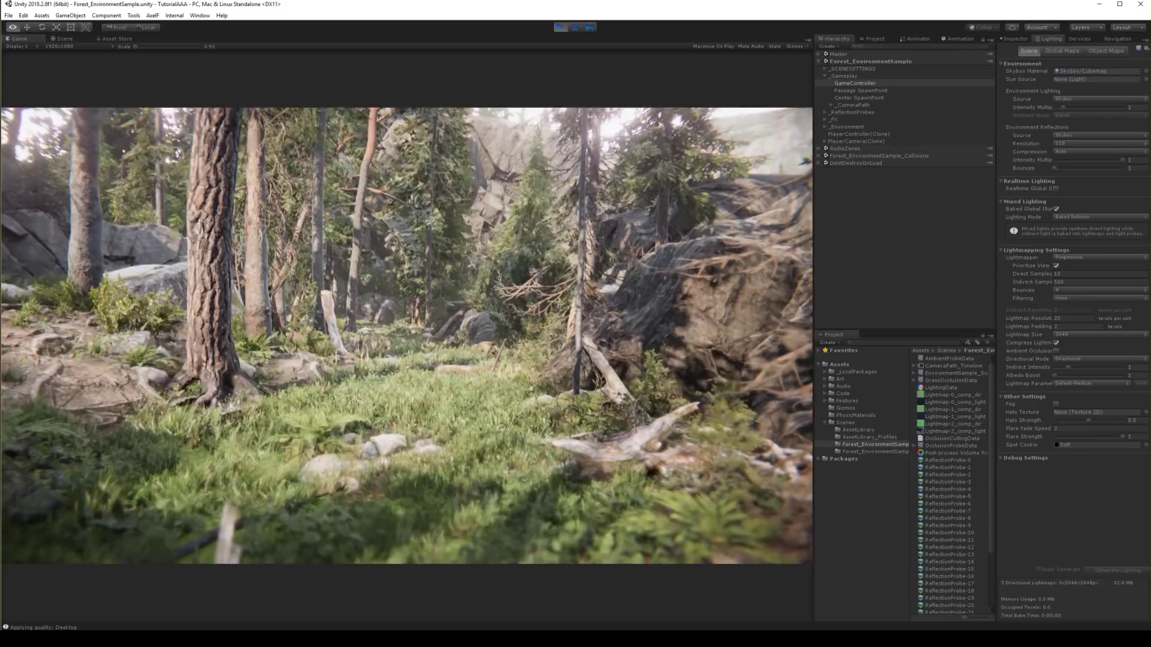
pyautogui.hotkey('ctrl', 'p')
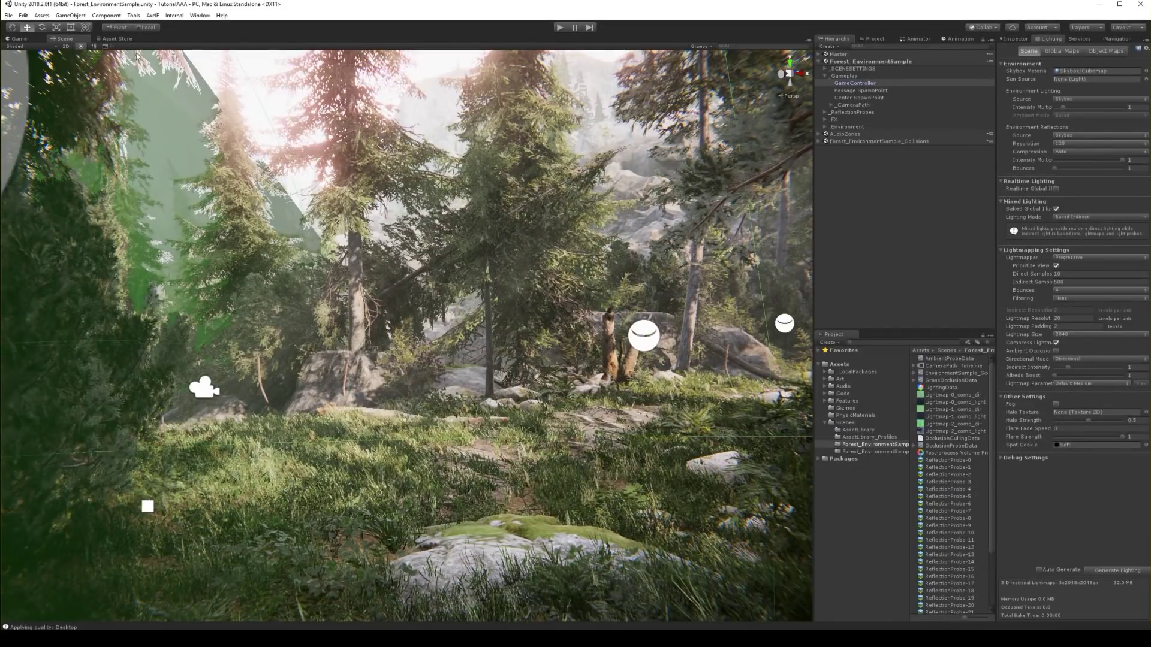
# - Search the Asset Store for 'Third perso' and open the Third Person Cover Shooter Template page
pyautogui.click(123, 39)
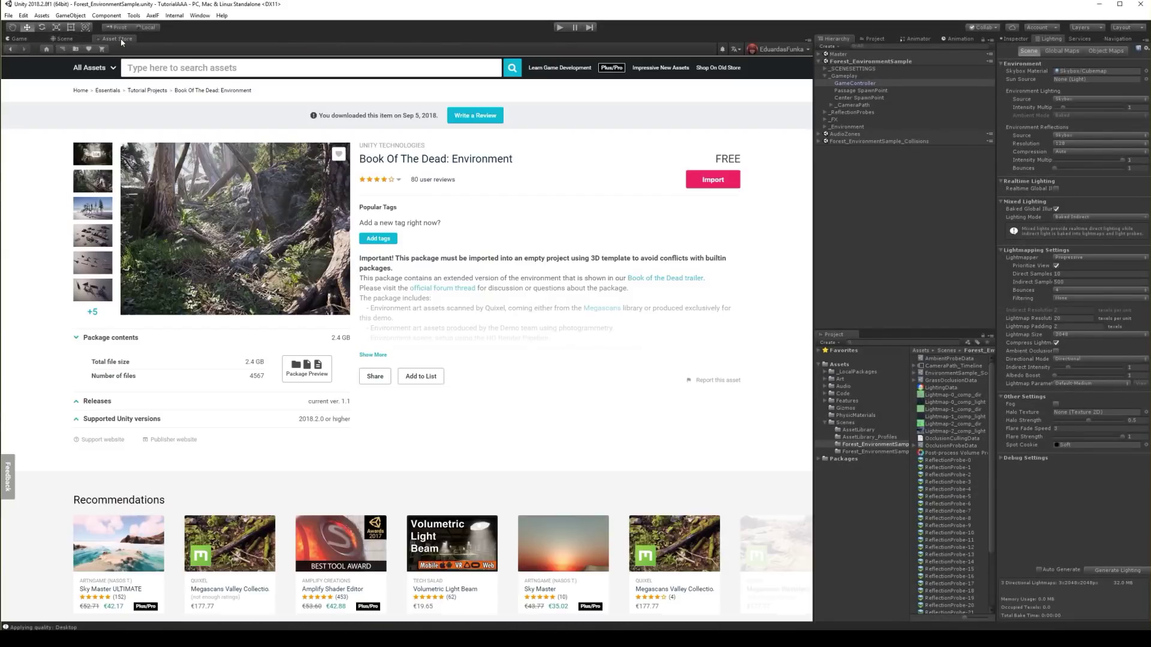
pyautogui.click(244, 73)
pyautogui.write('Third perso')
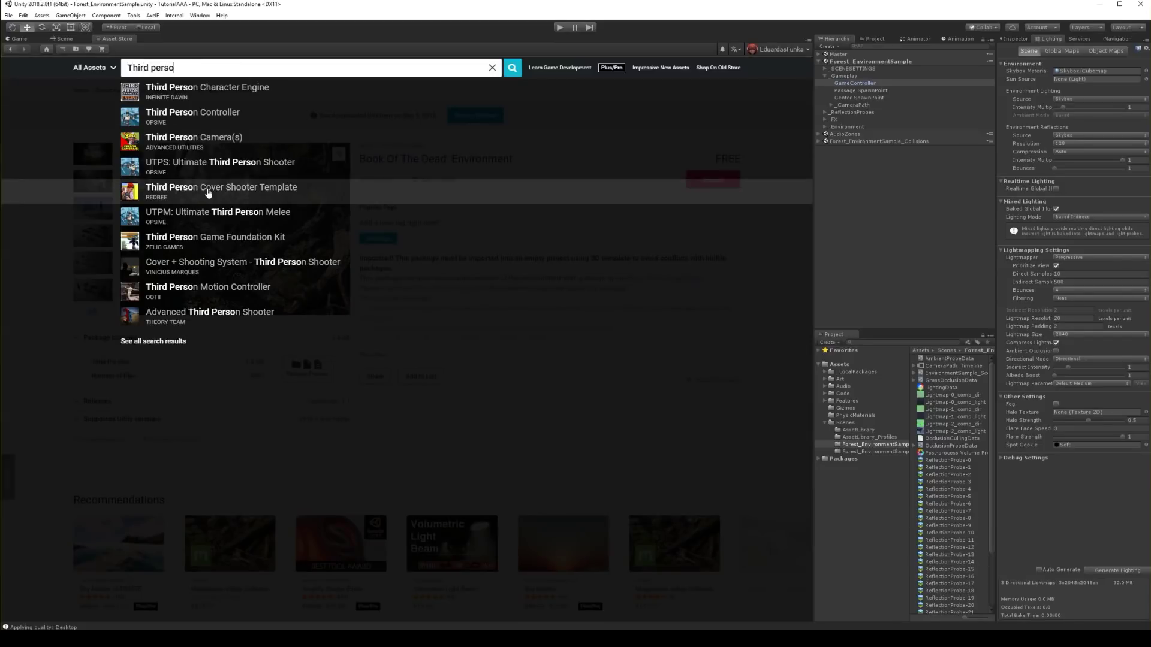
pyautogui.click(246, 193)
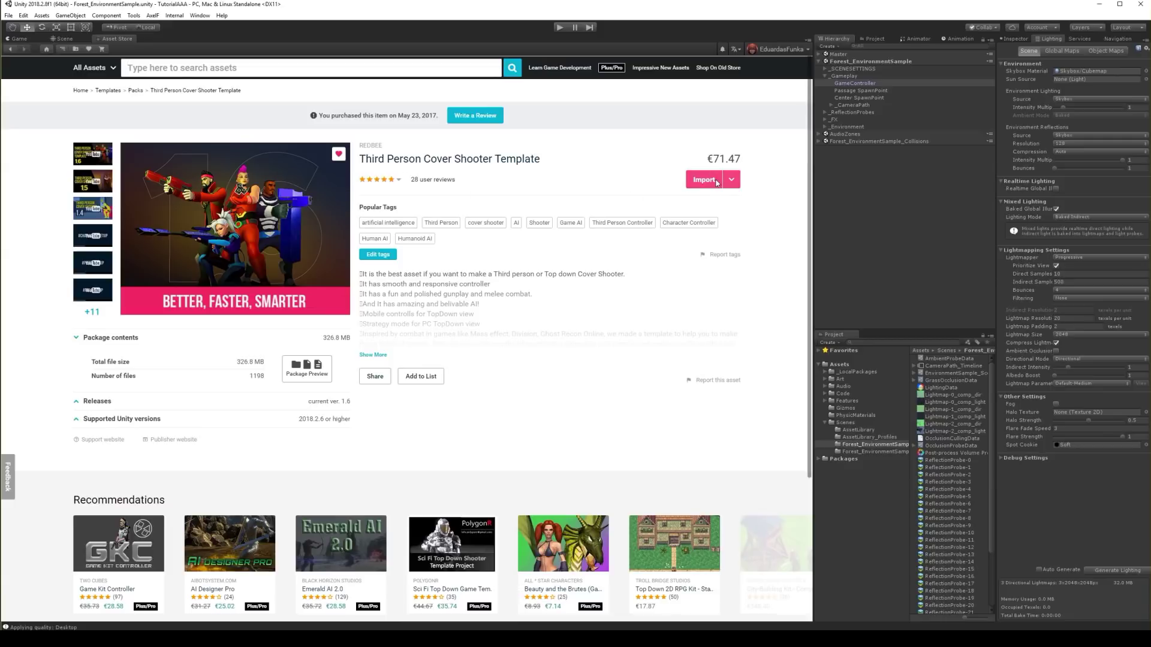
# - Import the Third Person Cover Shooter Template, accepting the complete-project warning on the second attempt
pyautogui.moveTo(401, 161); pyautogui.dragTo(562, 161)
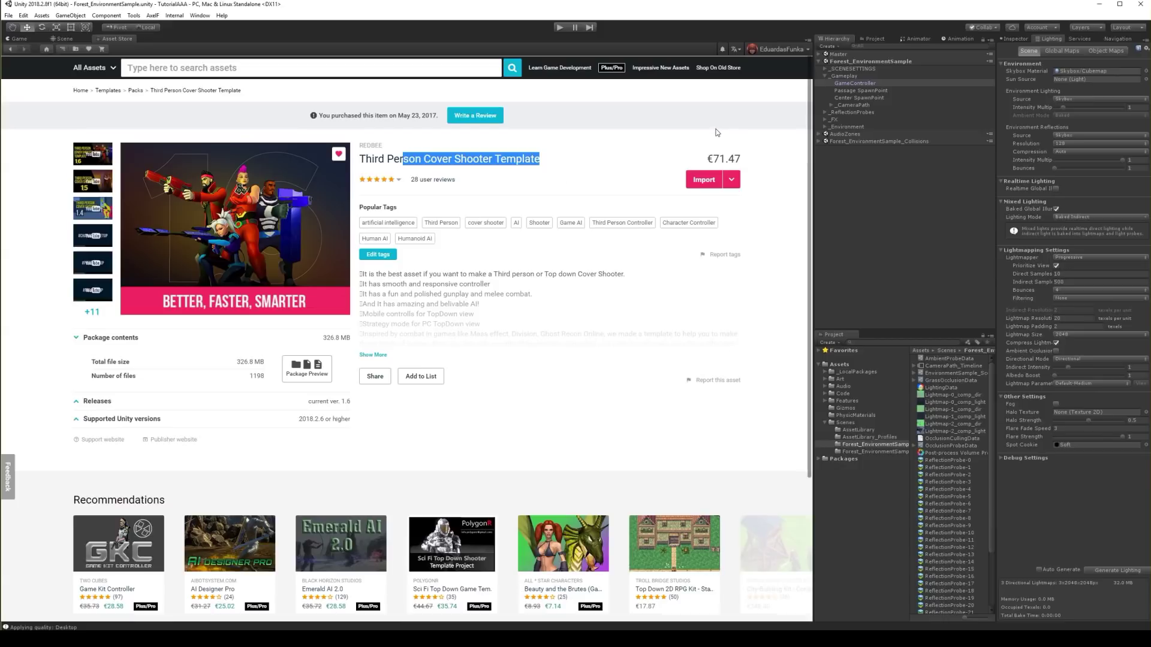
pyautogui.click(705, 181)
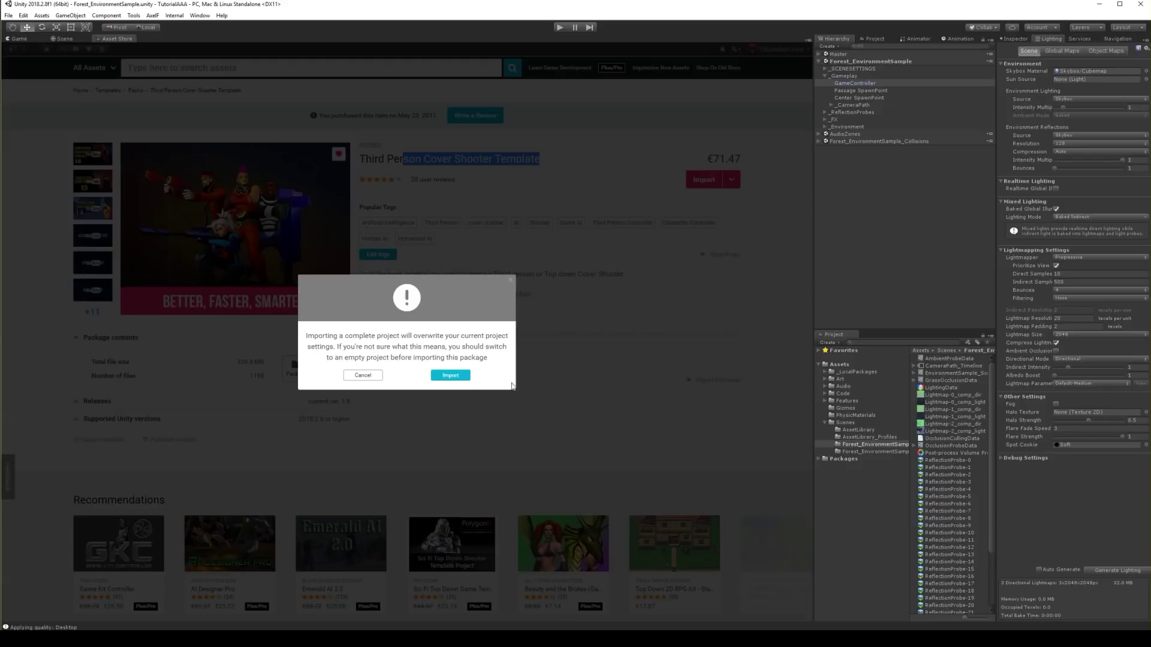
pyautogui.click(451, 376)
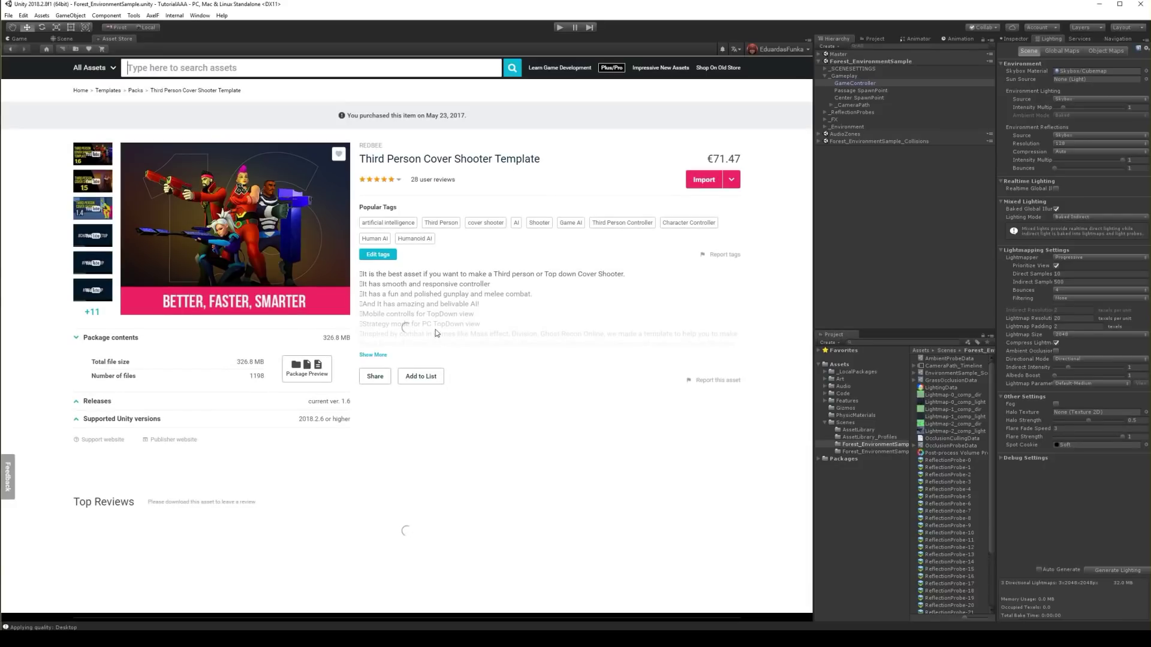
pyautogui.click(703, 181)
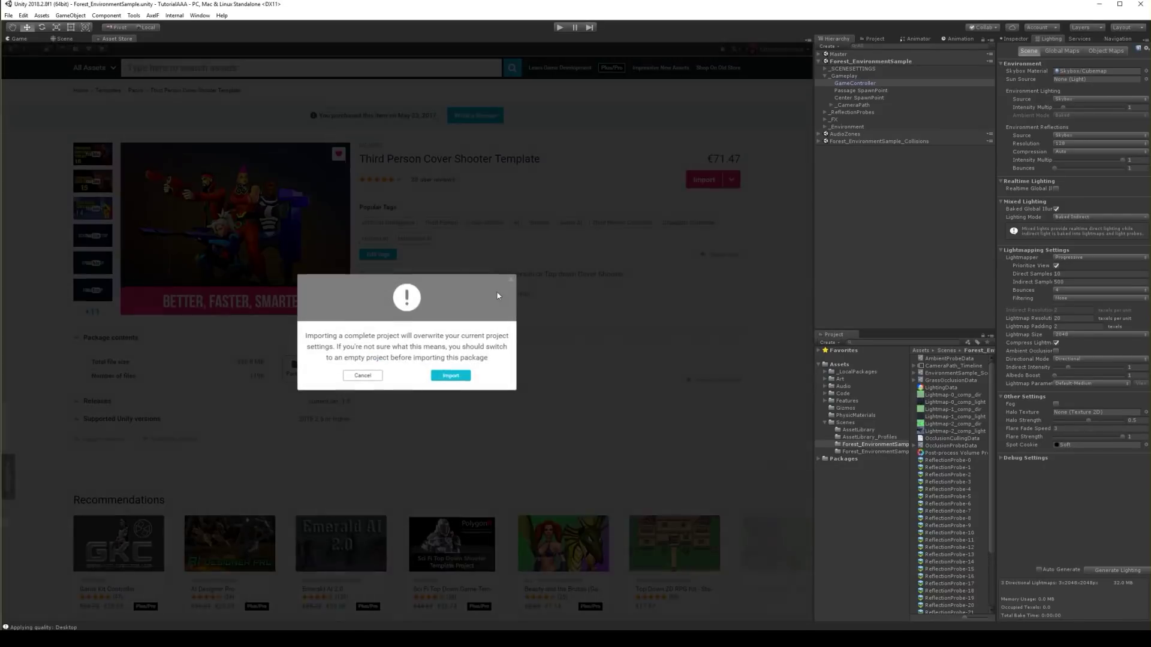
pyautogui.click(451, 376)
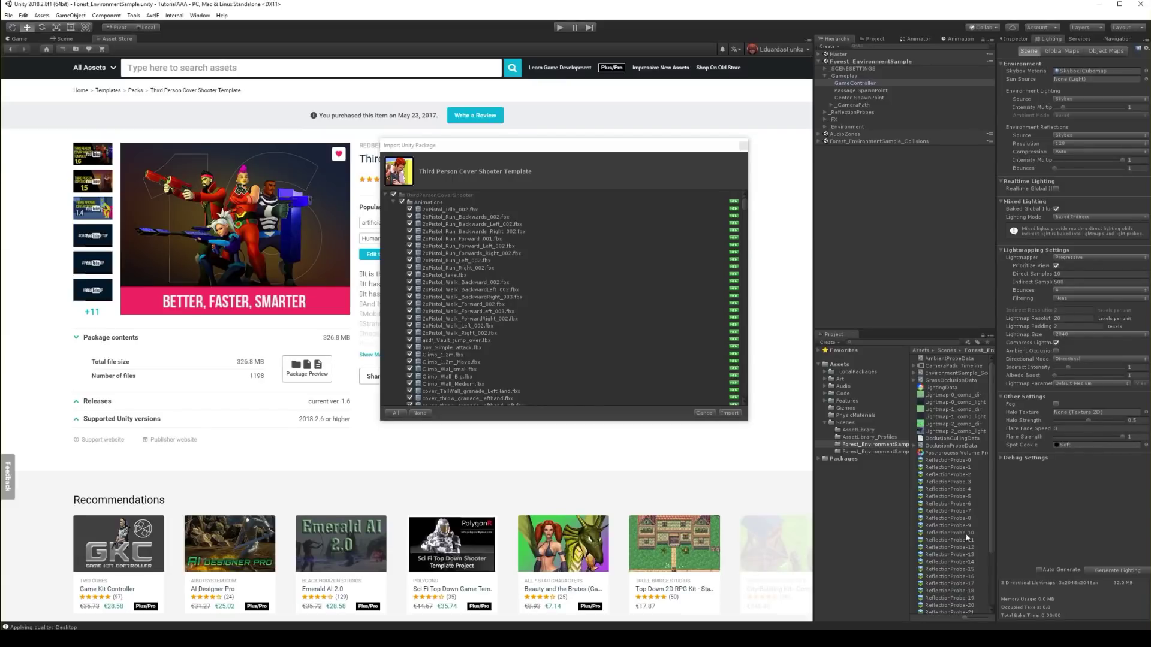